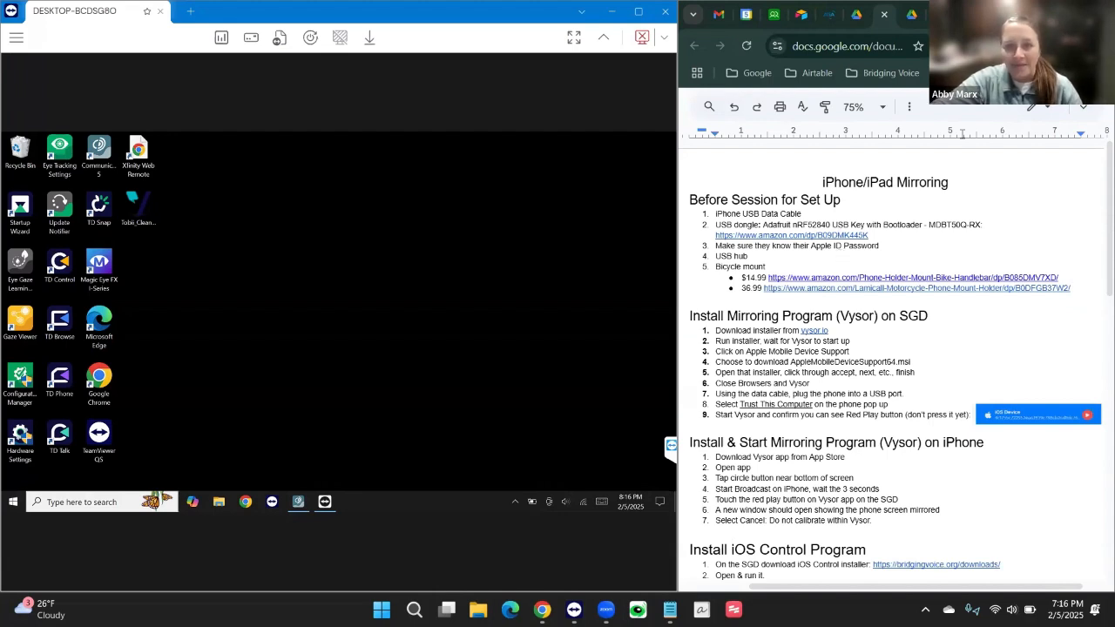
Launch Chrome on the remote computer and go to the vysor.io website.
{"action": "scroll", "coordinate": [791, 303], "scroll_direction": "down", "scroll_amount": 1}
{"action": "scroll", "coordinate": [791, 302], "scroll_direction": "down", "scroll_amount": 3}
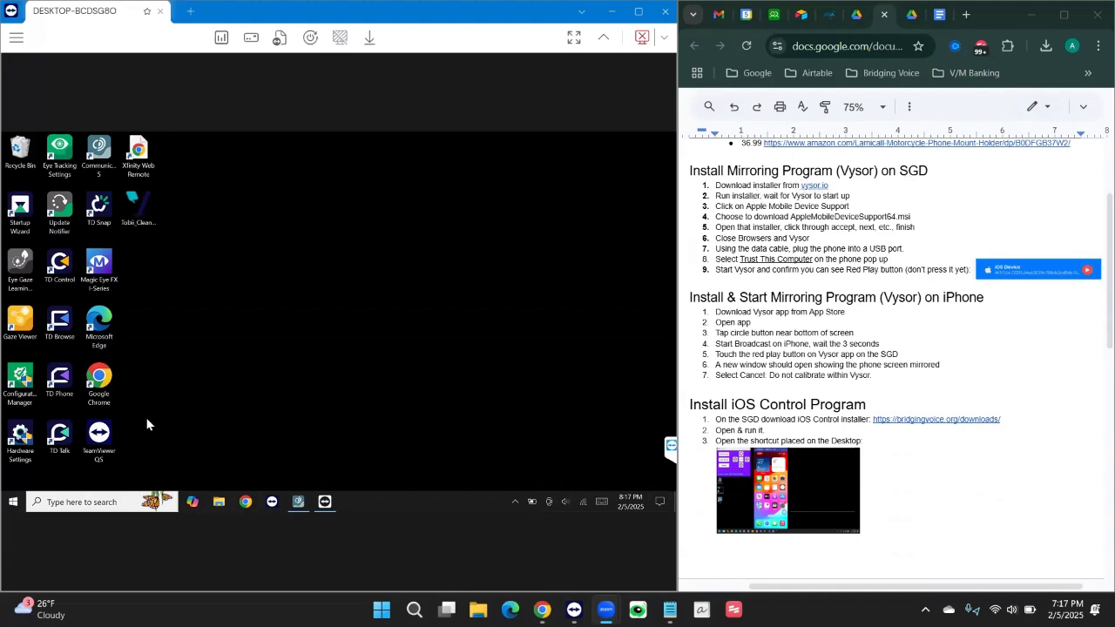
{"action": "left_click", "coordinate": [245, 504]}
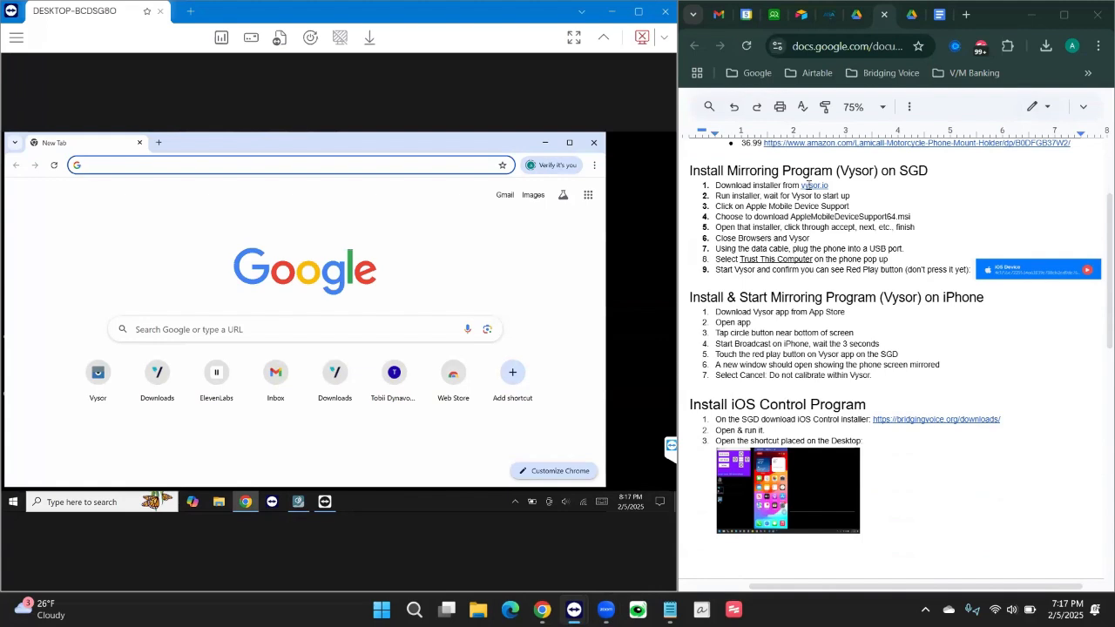
{"action": "left_click", "coordinate": [282, 172]}
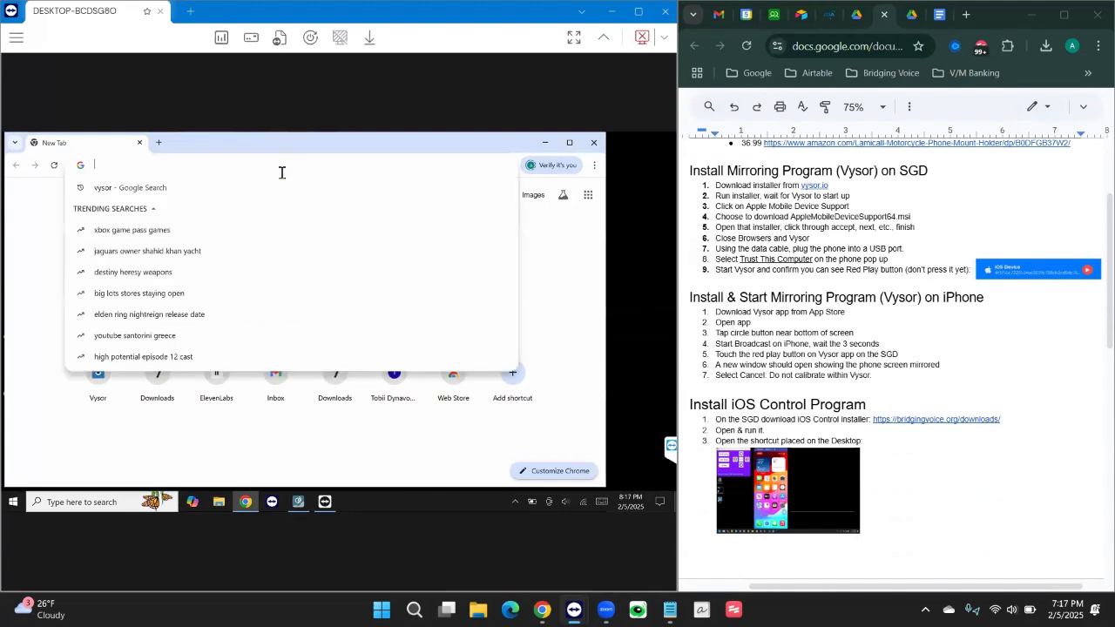
{"action": "type", "text": "vysor"}
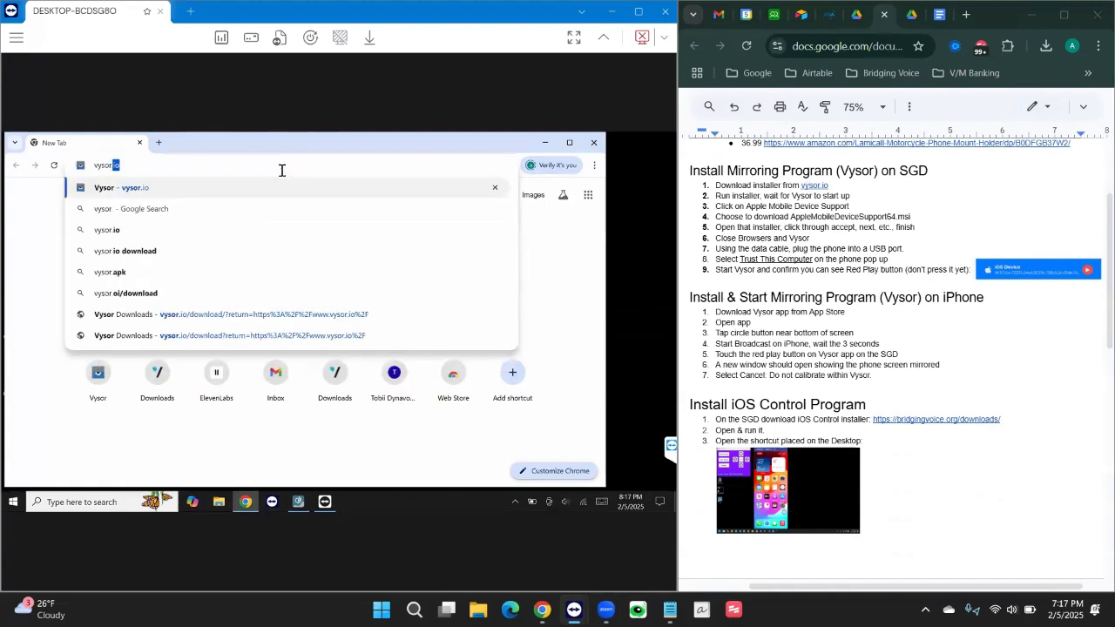
{"action": "key", "text": "Return"}
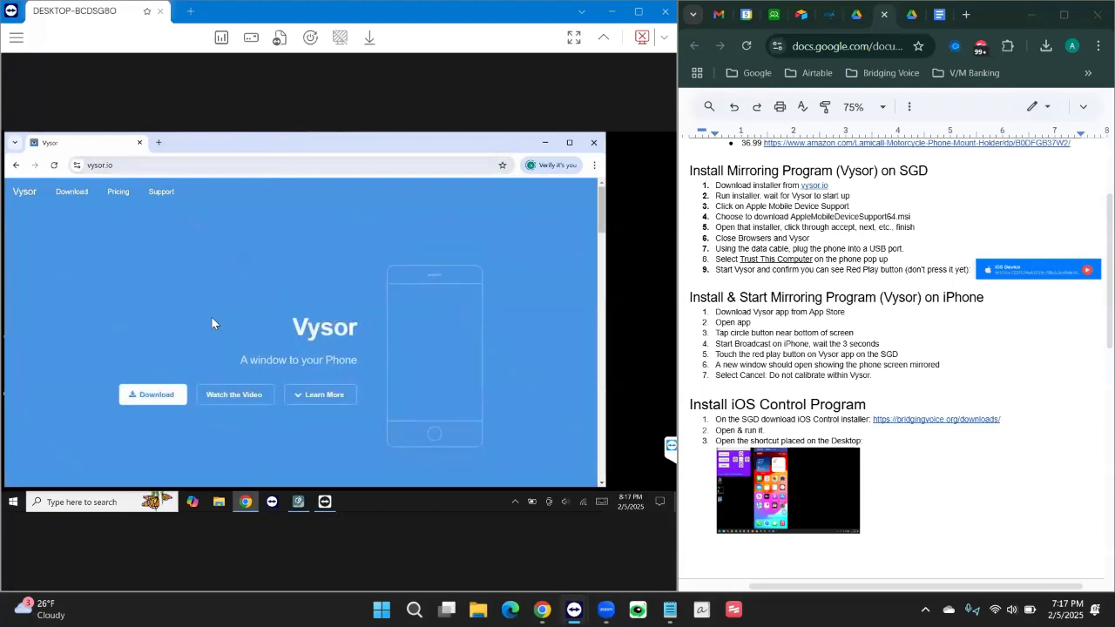
Download the Windows version of Vysor and show the downloads list.
{"action": "left_click", "coordinate": [149, 397]}
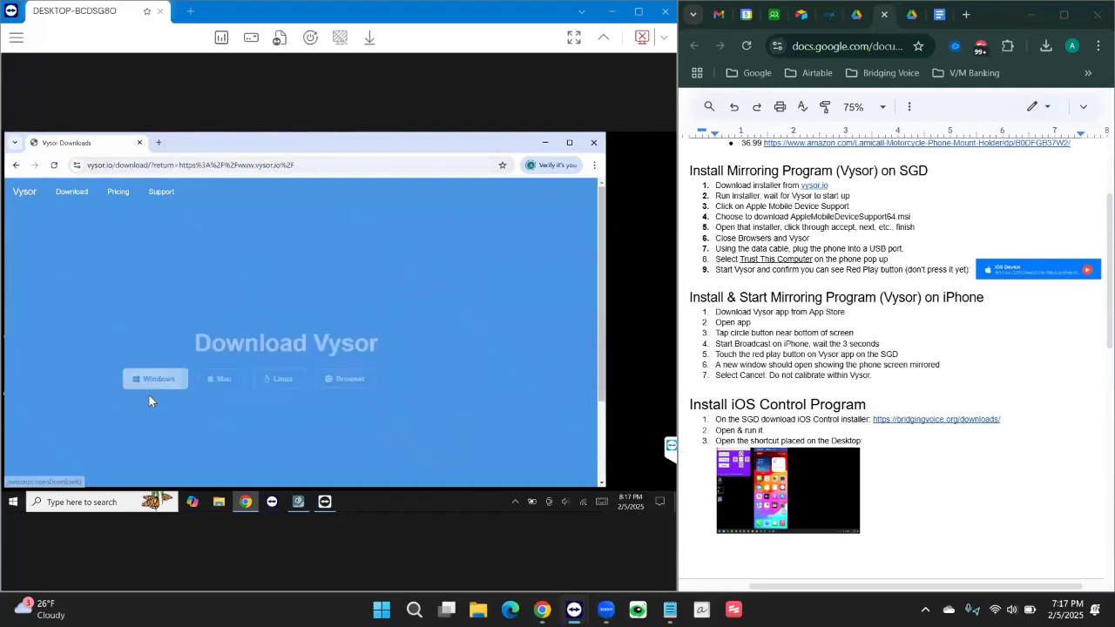
{"action": "left_click", "coordinate": [146, 380]}
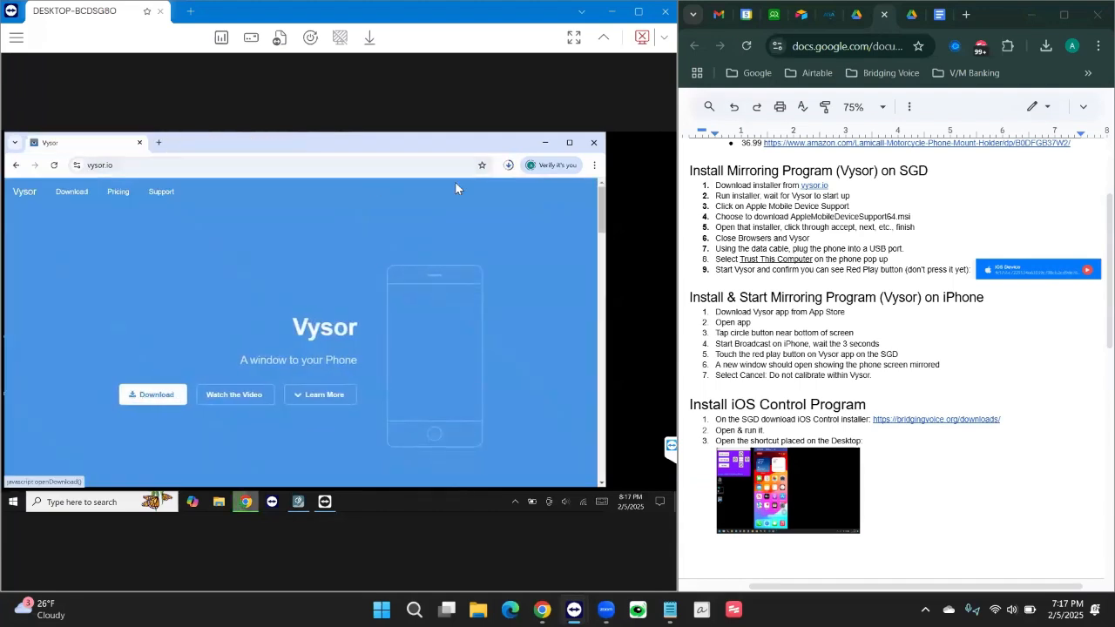
{"action": "left_click", "coordinate": [510, 168]}
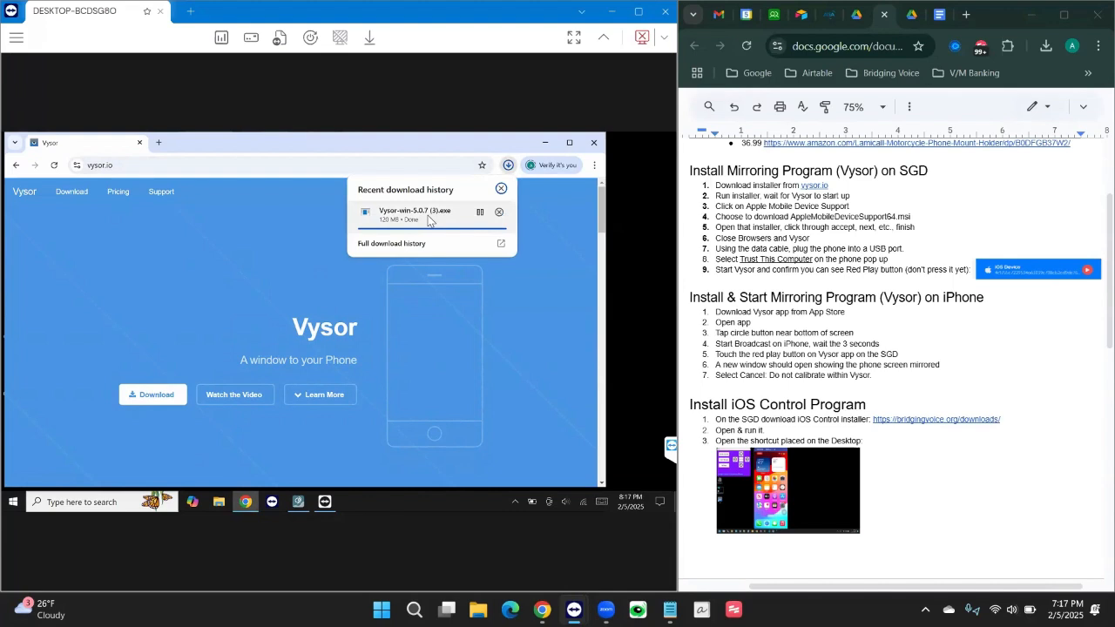
Run the Vysor installer, then open the AppleMobileDeviceSupport GitHub release page from Vysor.
{"action": "left_click", "coordinate": [415, 215]}
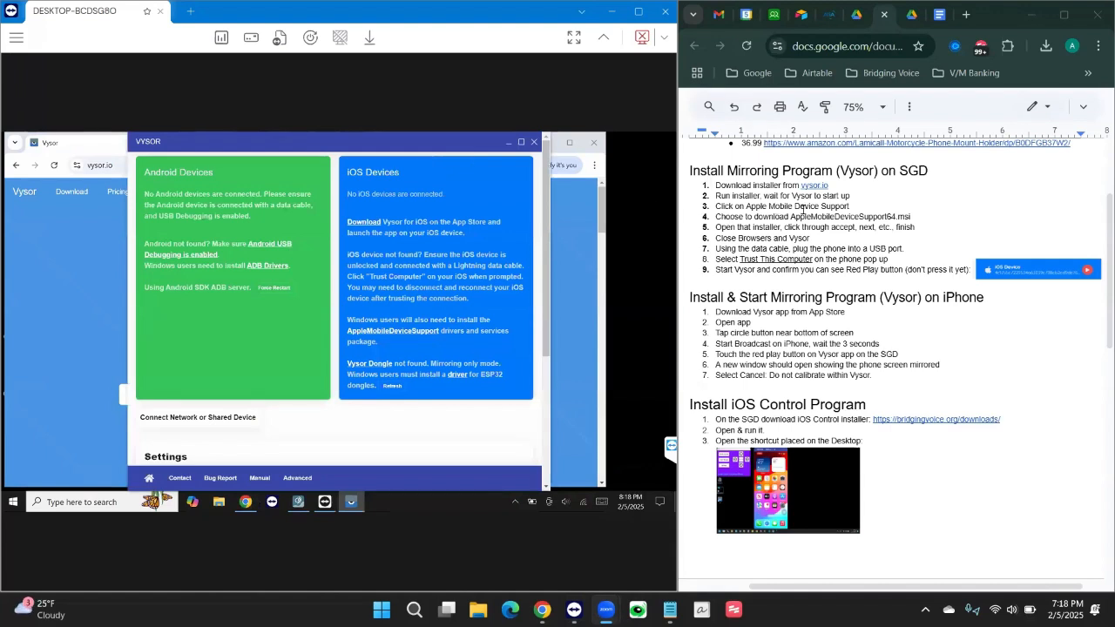
{"action": "left_click", "coordinate": [406, 332]}
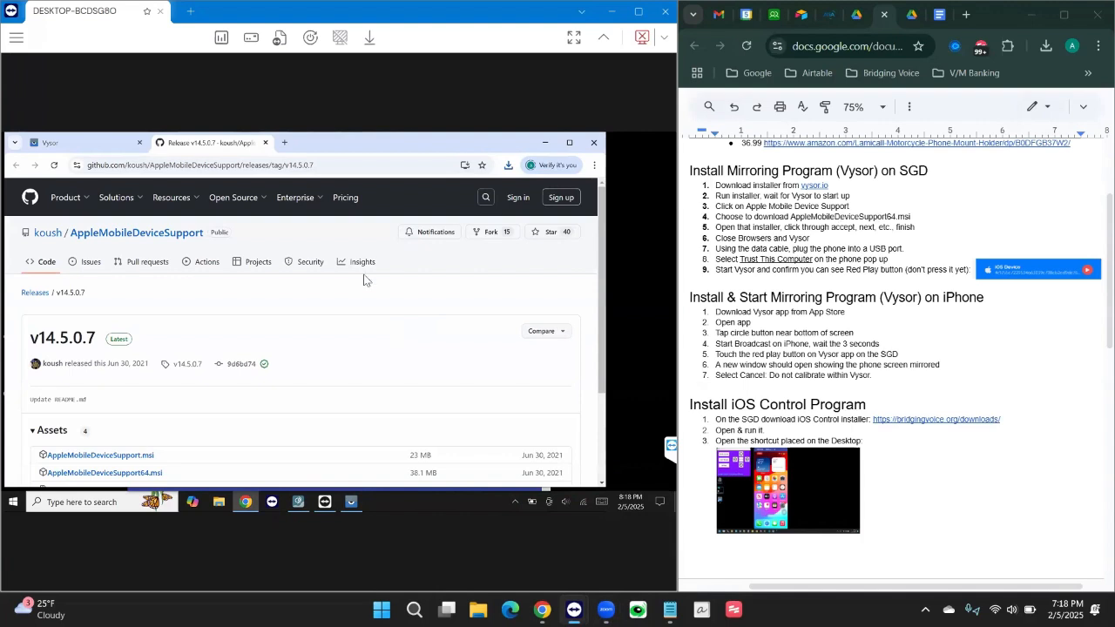
Download AppleMobileDeviceSupport64.msi from the release Assets and show the downloads list.
{"action": "scroll", "coordinate": [366, 280], "scroll_direction": "down", "scroll_amount": 2}
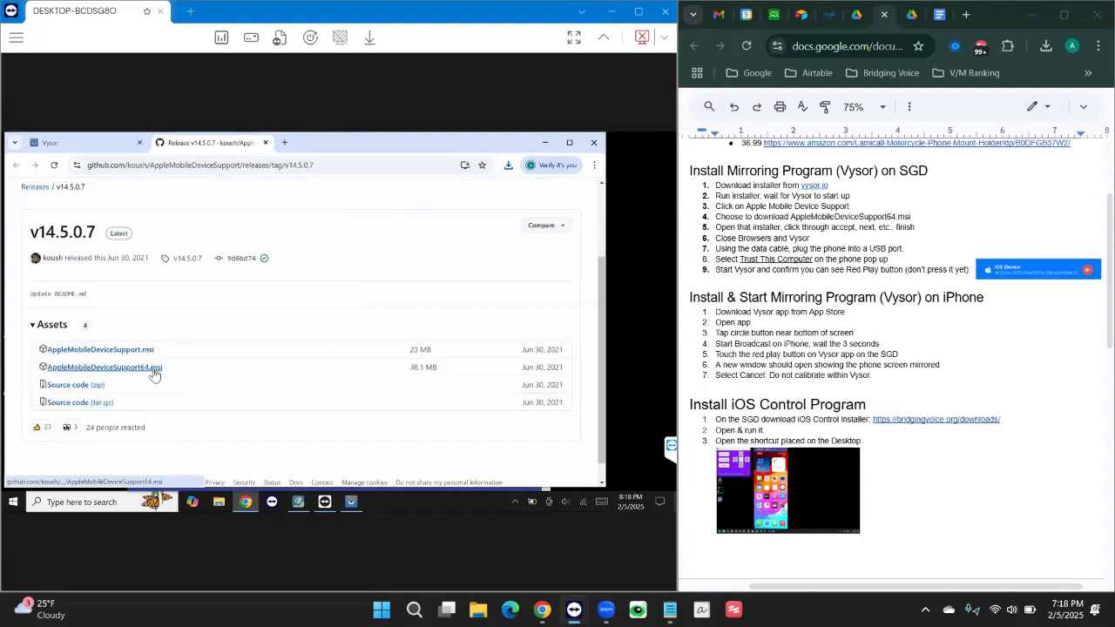
{"action": "left_click", "coordinate": [129, 373]}
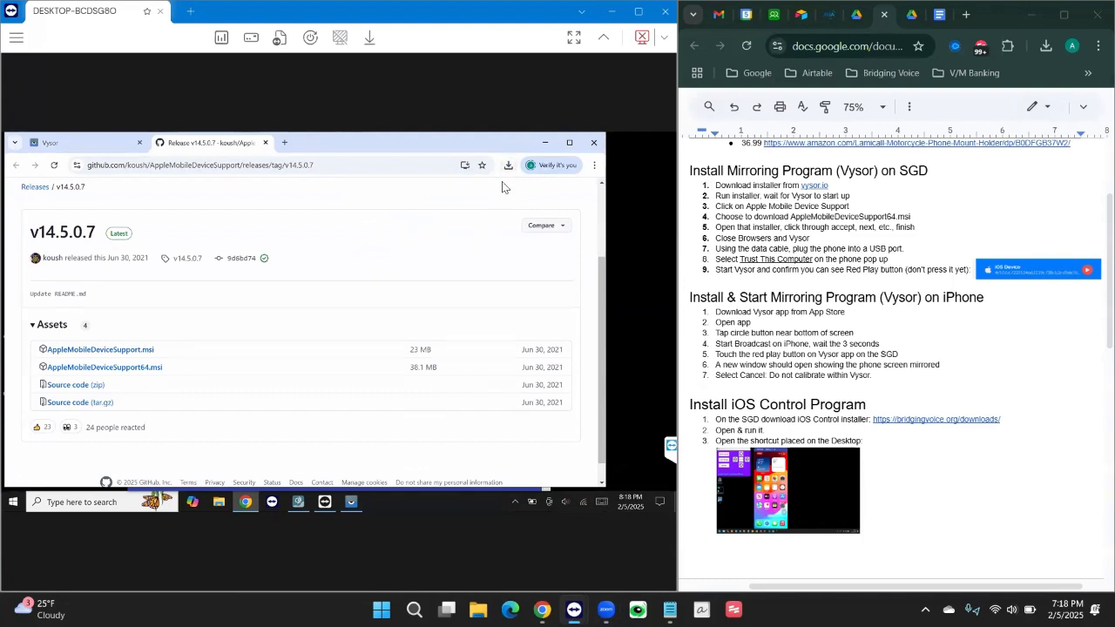
{"action": "left_click", "coordinate": [508, 167]}
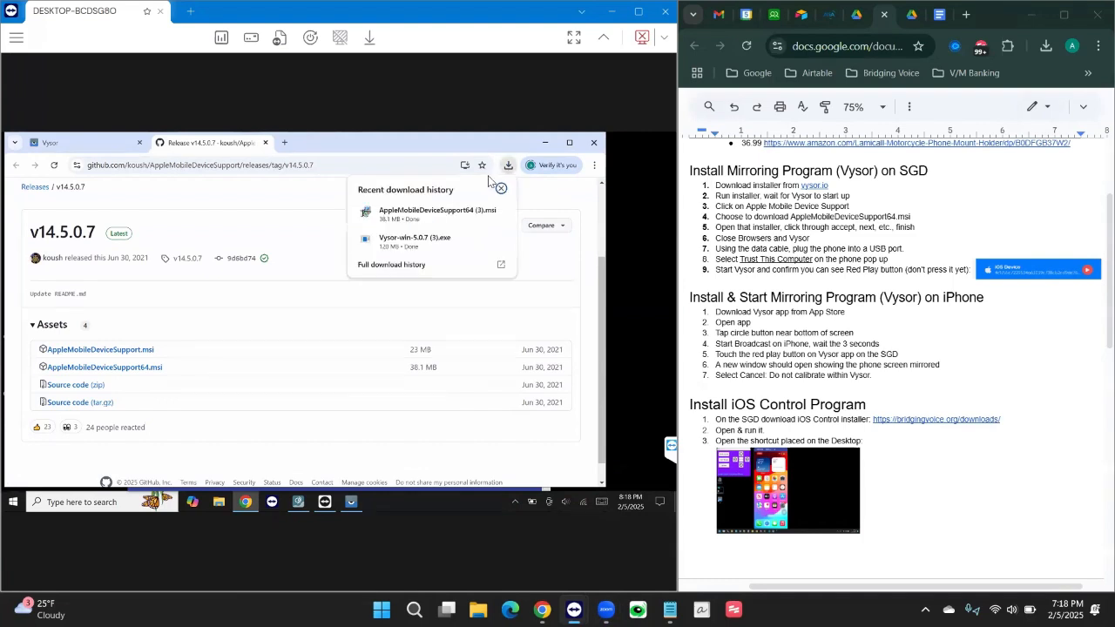
Install Apple Mobile Device Support with the licence accepted, then close the finished installer.
{"action": "left_click", "coordinate": [418, 214]}
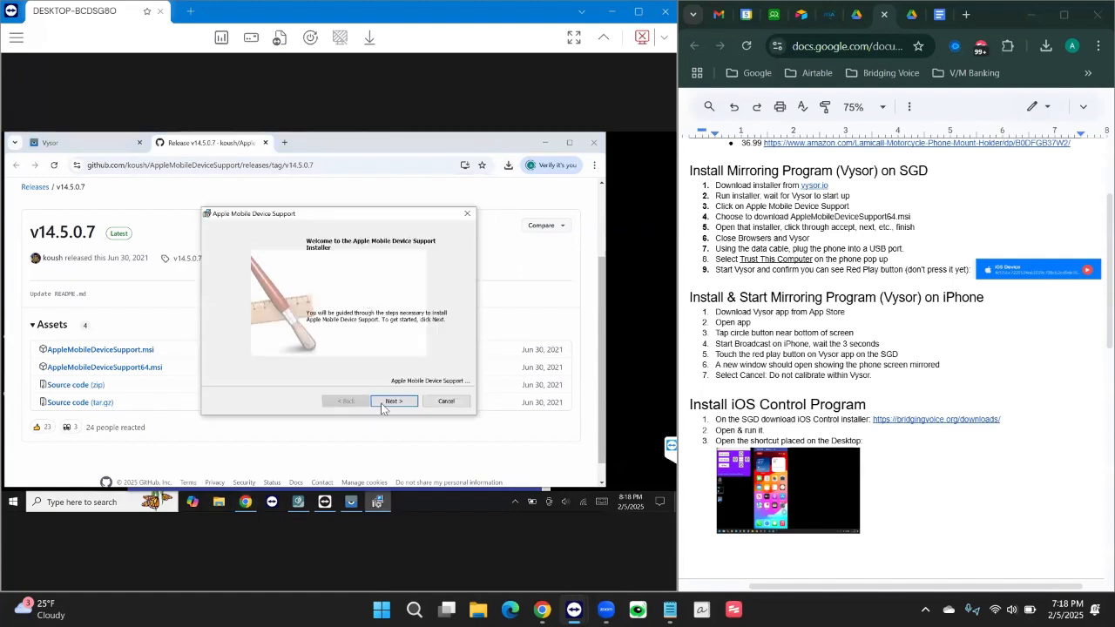
{"action": "left_click", "coordinate": [386, 402]}
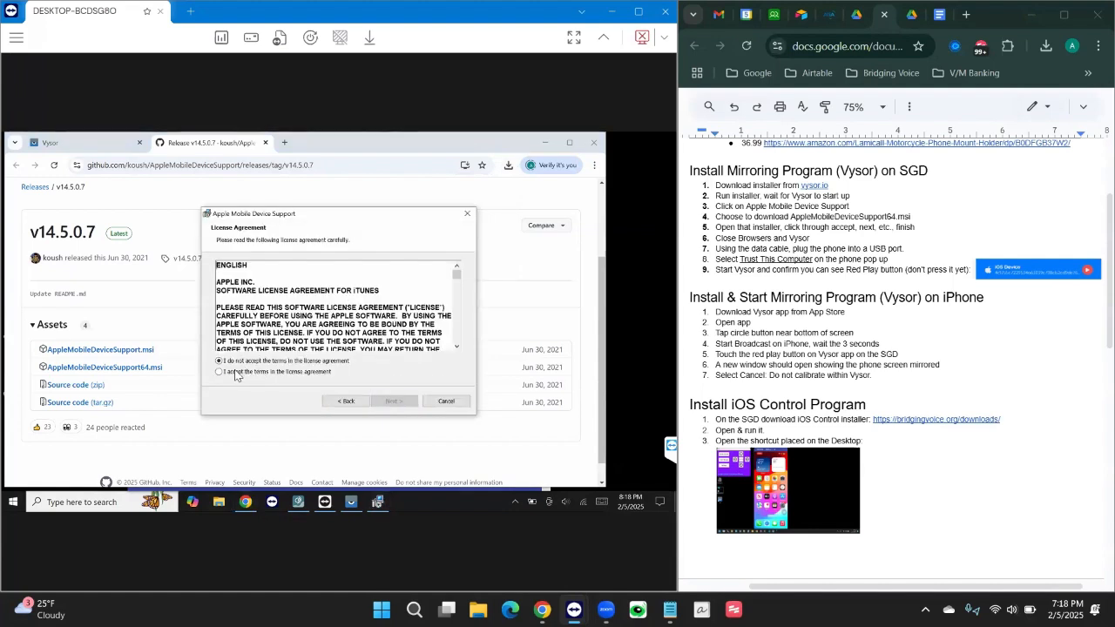
{"action": "left_click", "coordinate": [237, 372]}
{"action": "left_click", "coordinate": [383, 402]}
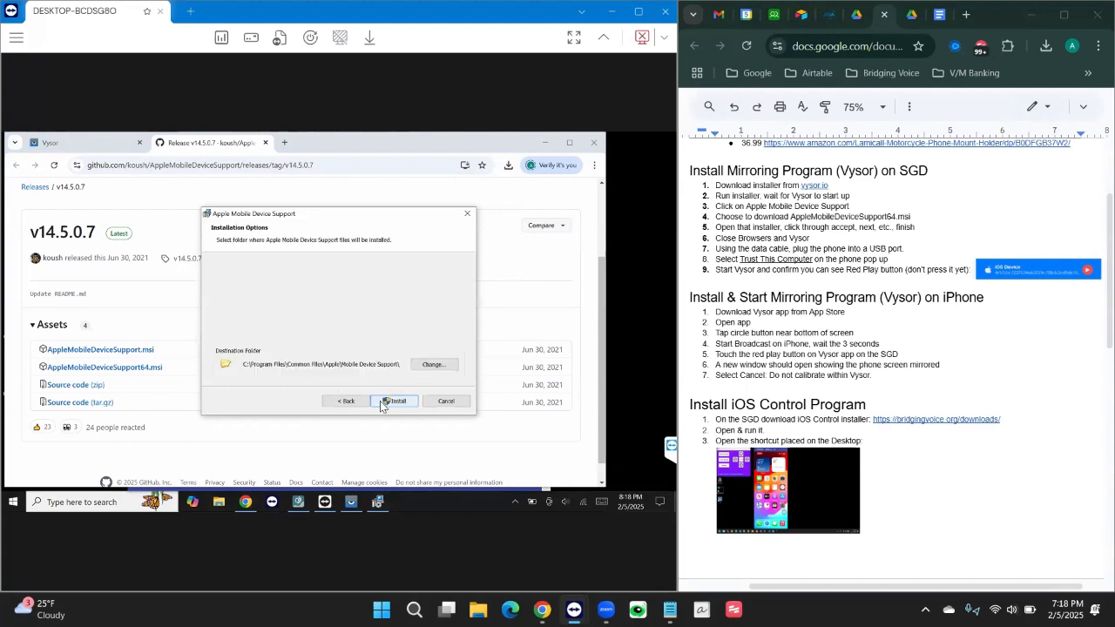
{"action": "left_click", "coordinate": [398, 402]}
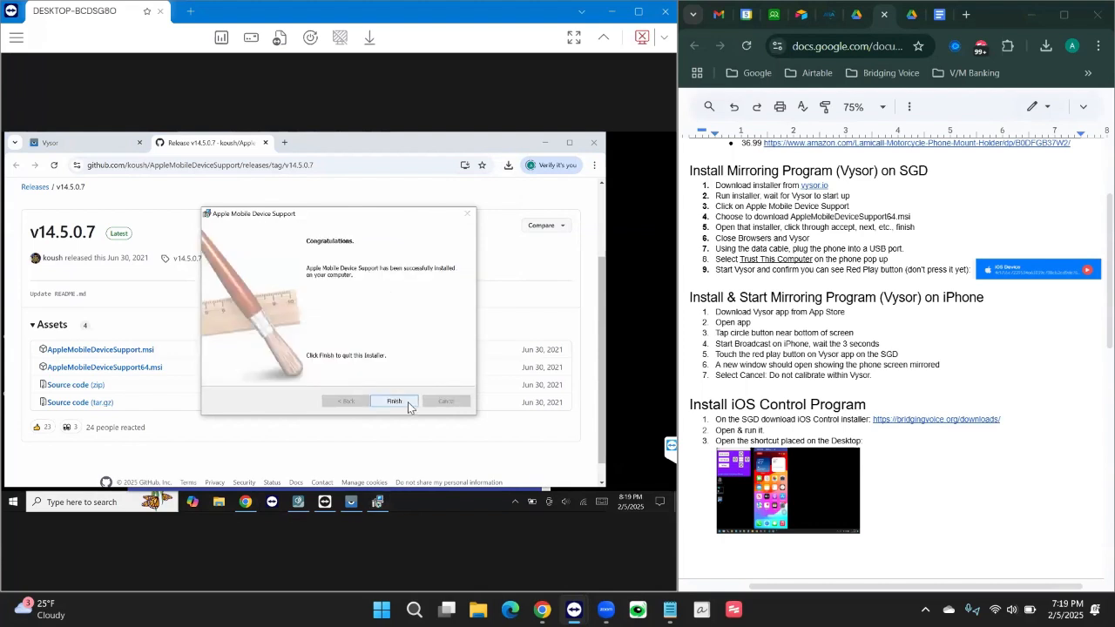
{"action": "left_click", "coordinate": [409, 408]}
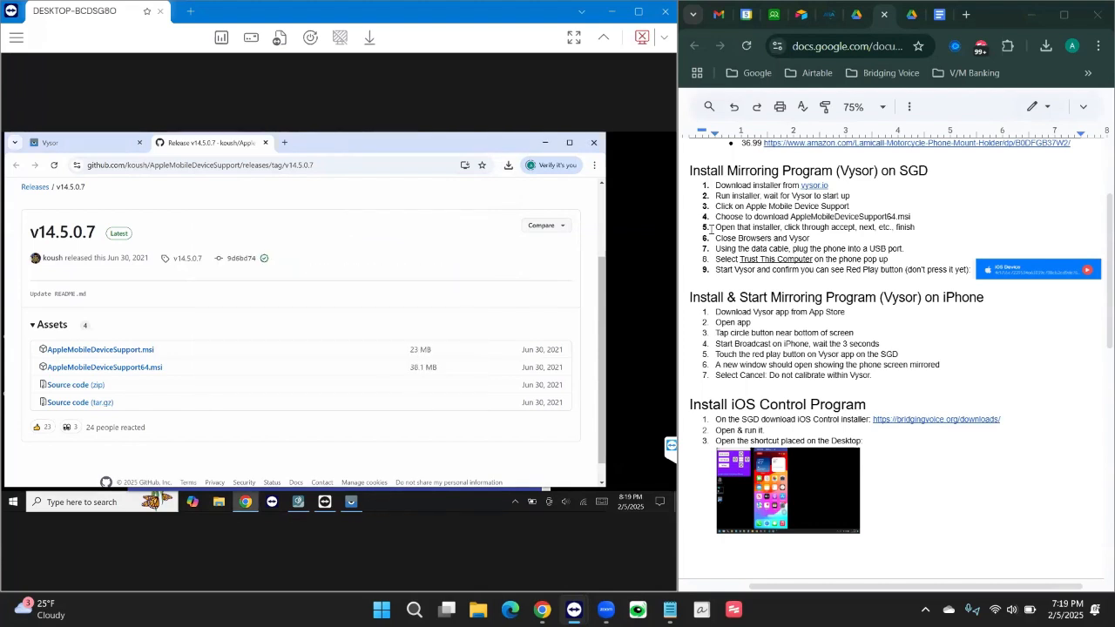
Close Chrome and the Vysor window, then select the Vysor desktop shortcut.
{"action": "left_click", "coordinate": [595, 147]}
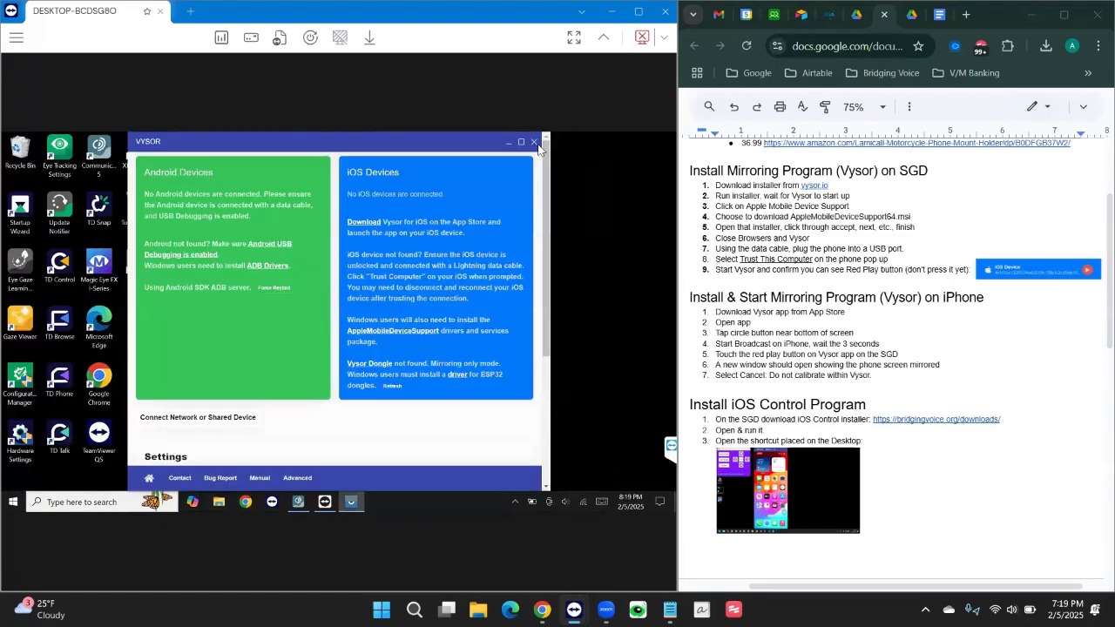
{"action": "left_click", "coordinate": [534, 144]}
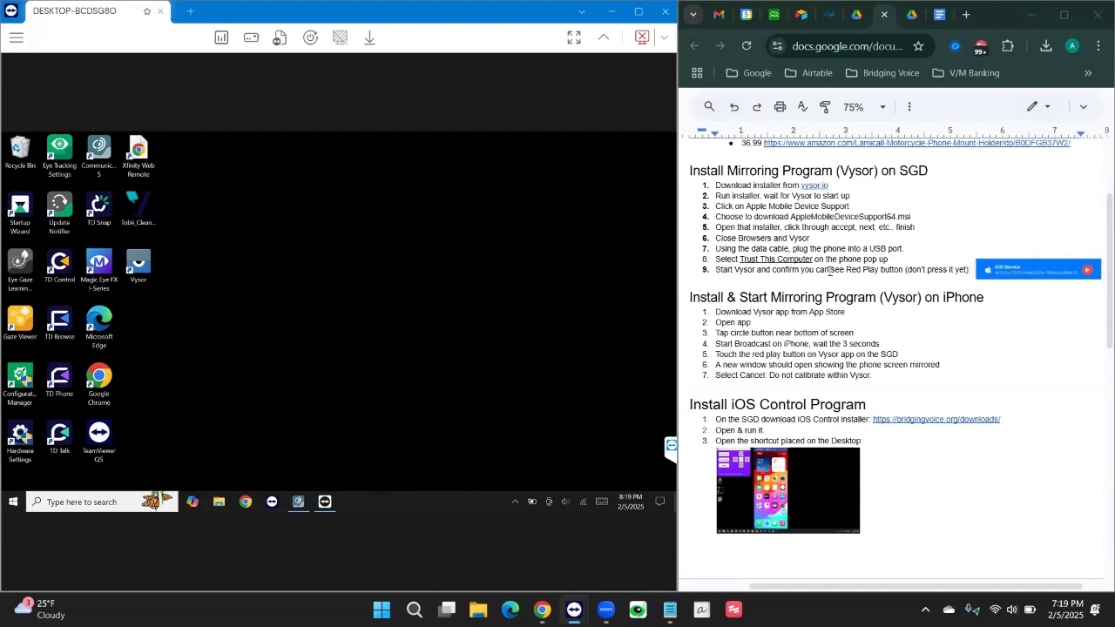
{"action": "left_click", "coordinate": [147, 270]}
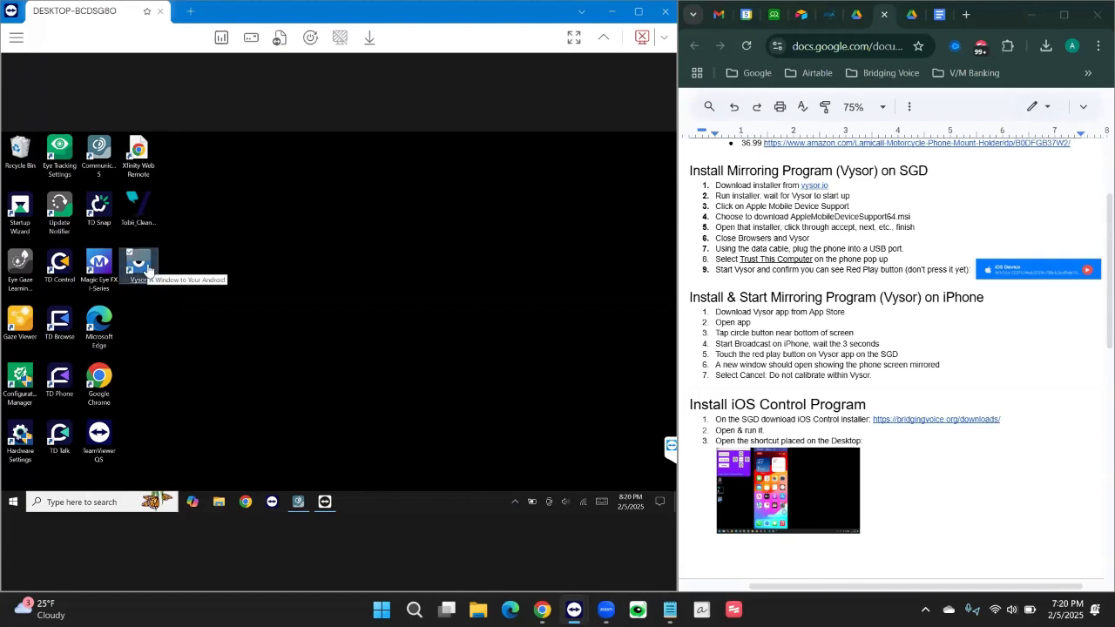
Launch Vysor from its desktop shortcut so the plugged-in iPhone appears as an iOS Device.
{"action": "double_click", "coordinate": [148, 268]}
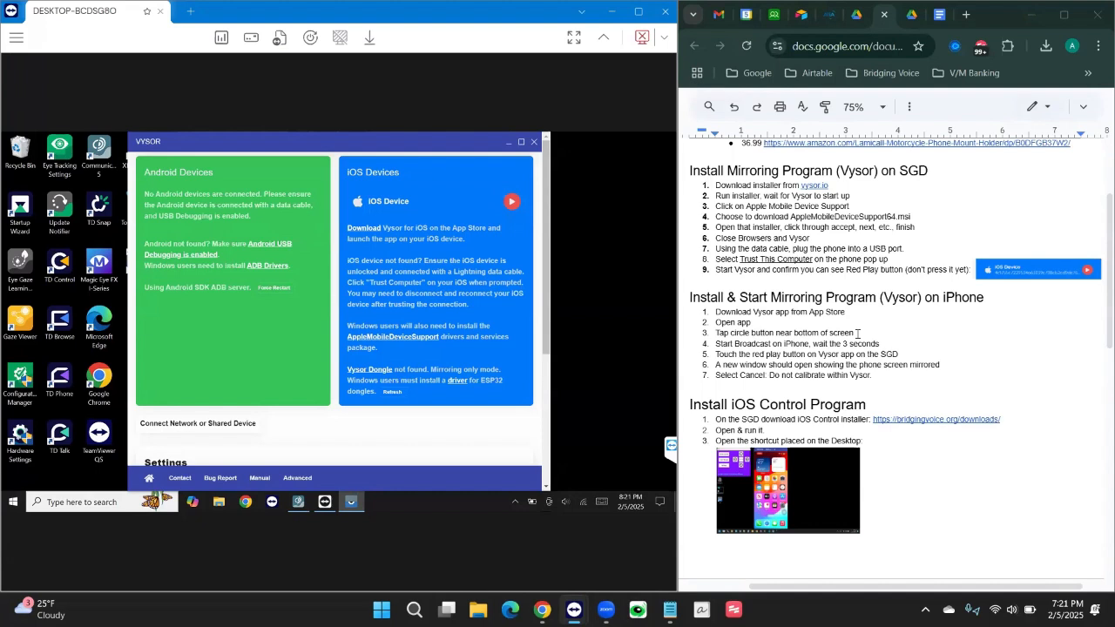
Open the iOS Device's mirrored screen and bring up the iPhone's Vysor screen broadcast.
{"action": "left_click", "coordinate": [513, 203]}
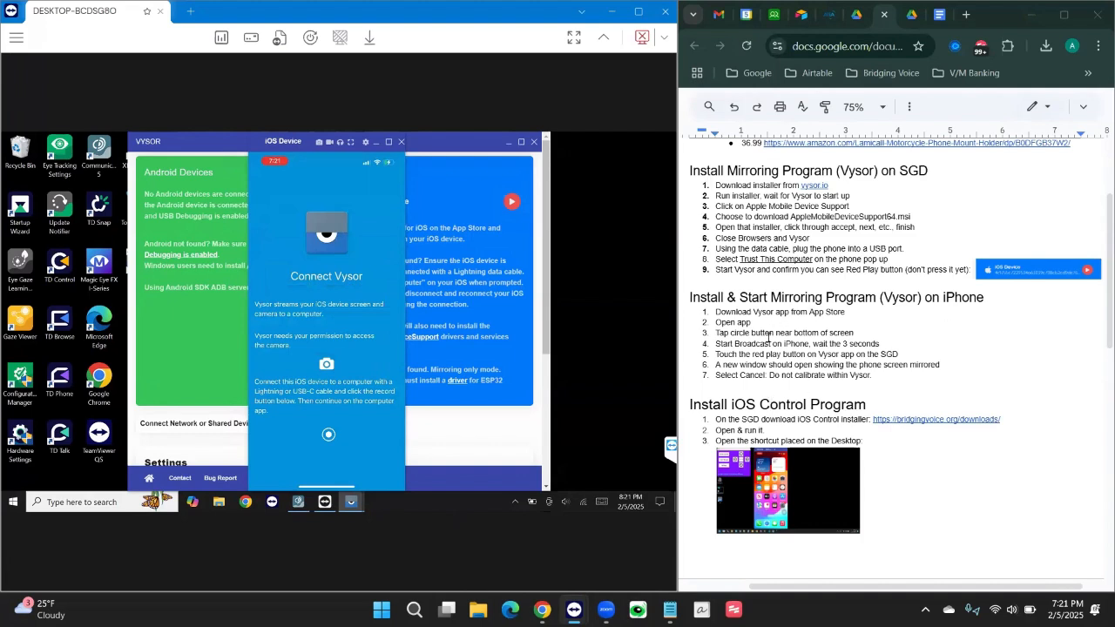
{"action": "left_click", "coordinate": [320, 426]}
Download the iOS Control setup from the pasted link in Chrome and run it.
{"action": "left_click", "coordinate": [248, 505]}
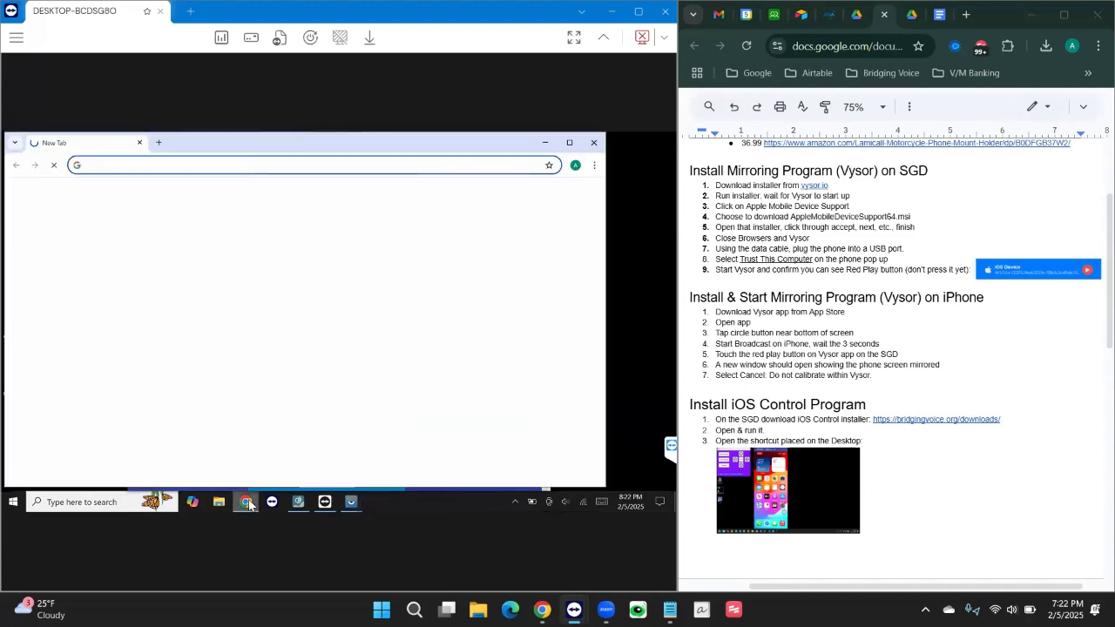
{"action": "left_click", "coordinate": [239, 165]}
{"action": "type", "text": "https://bridgingvoicegames.org/ios/iOS%20Control-test1-setup.exe"}
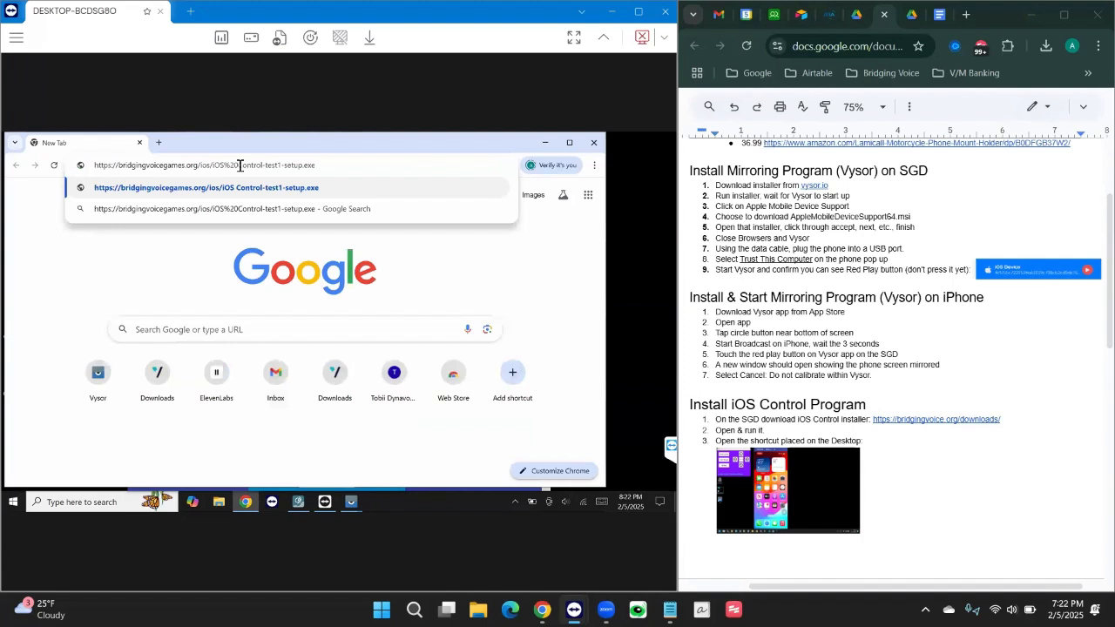
{"action": "key", "text": "Return"}
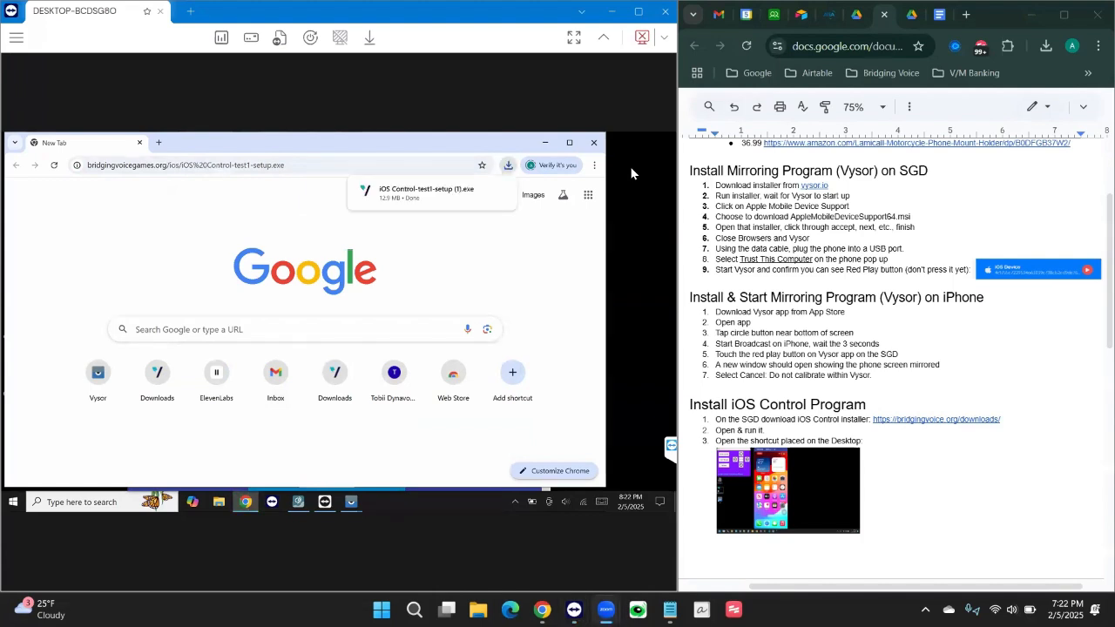
{"action": "left_click", "coordinate": [508, 166]}
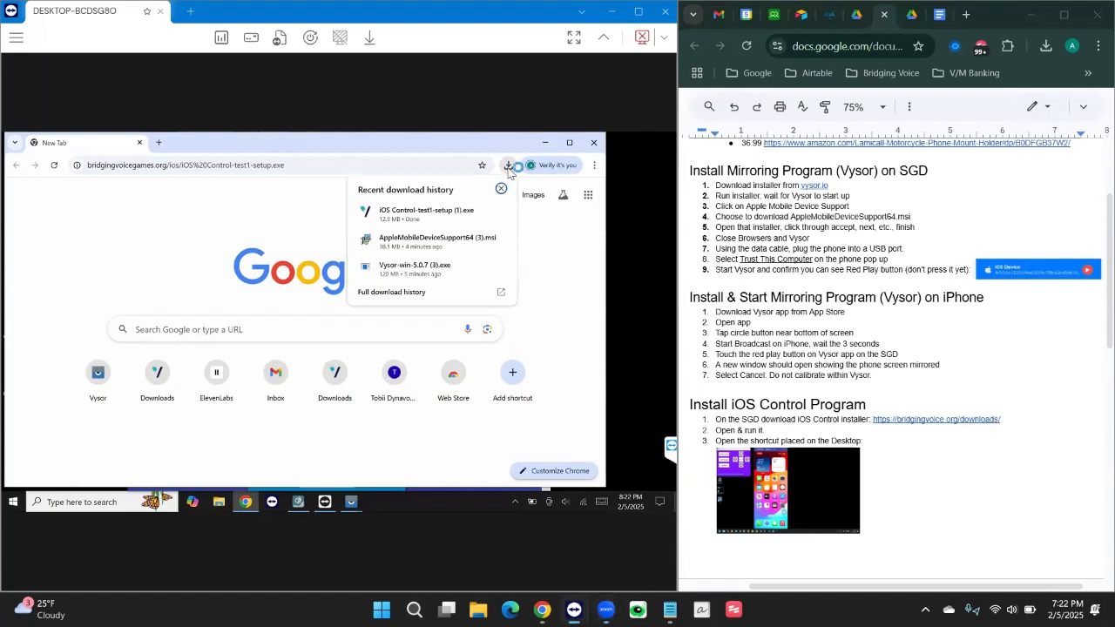
{"action": "left_click", "coordinate": [410, 218]}
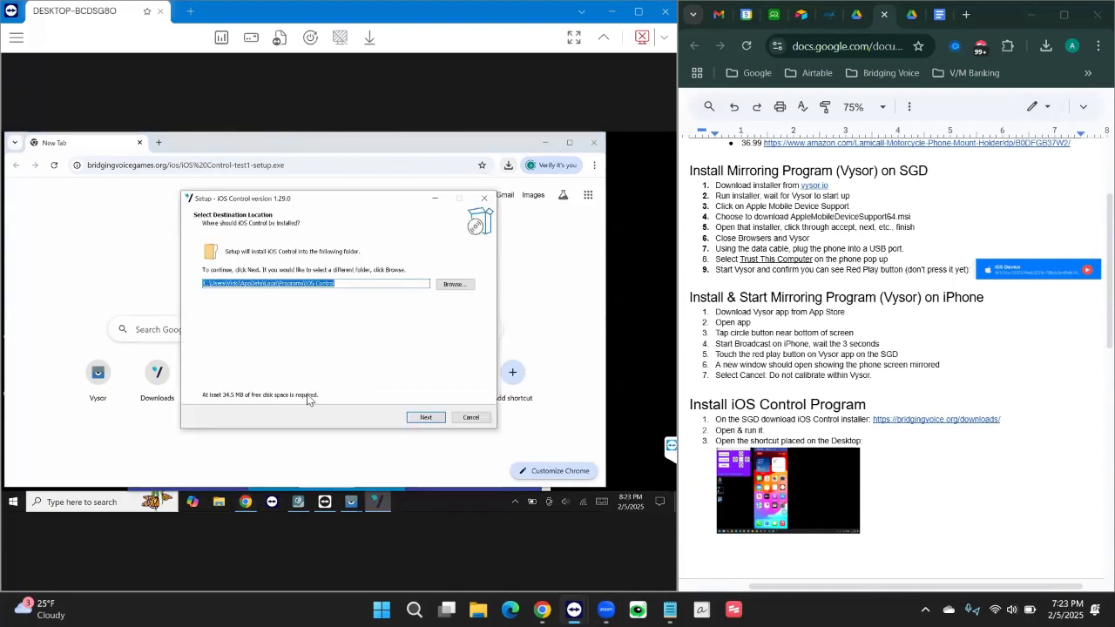
Install iOS Control 1.29.0 with default folders and a desktop shortcut, then finish the wizard.
{"action": "left_click", "coordinate": [422, 422]}
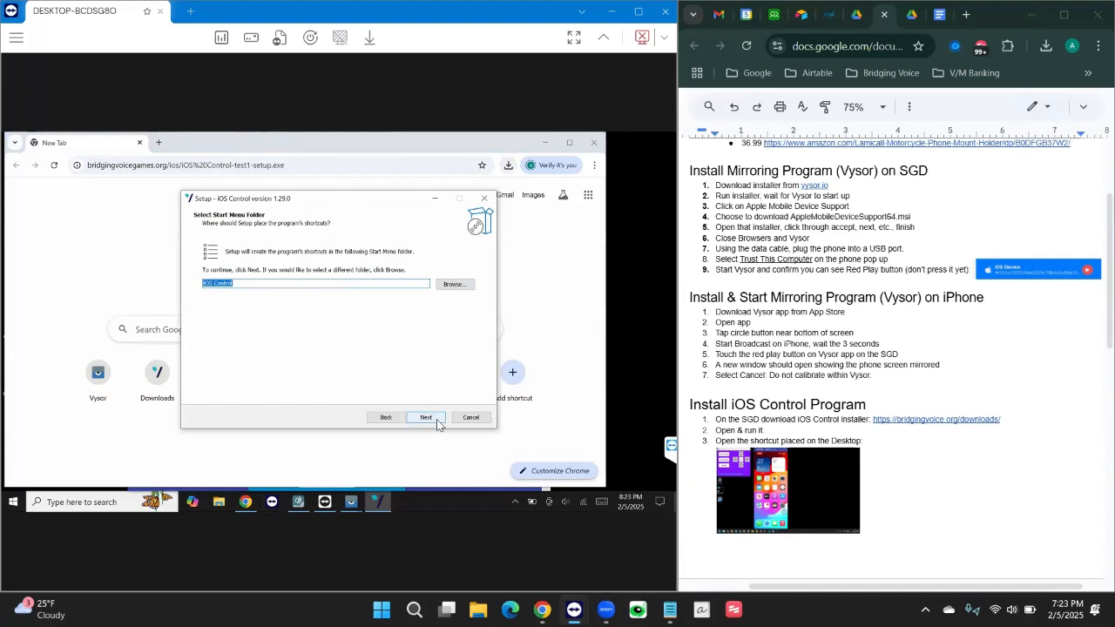
{"action": "left_click", "coordinate": [436, 423]}
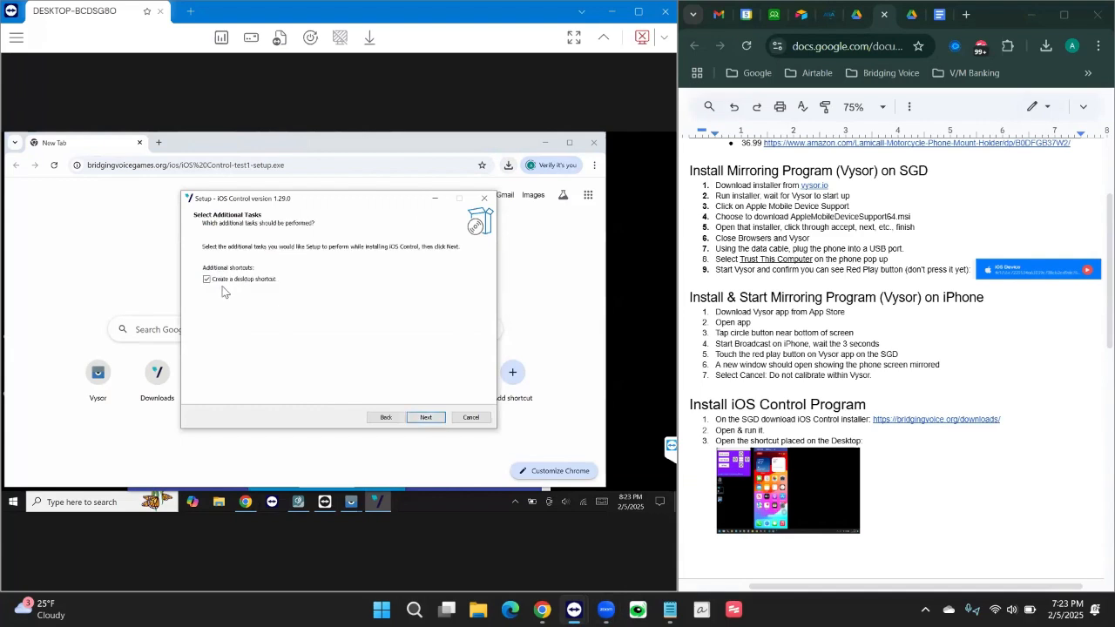
{"action": "left_click", "coordinate": [440, 420]}
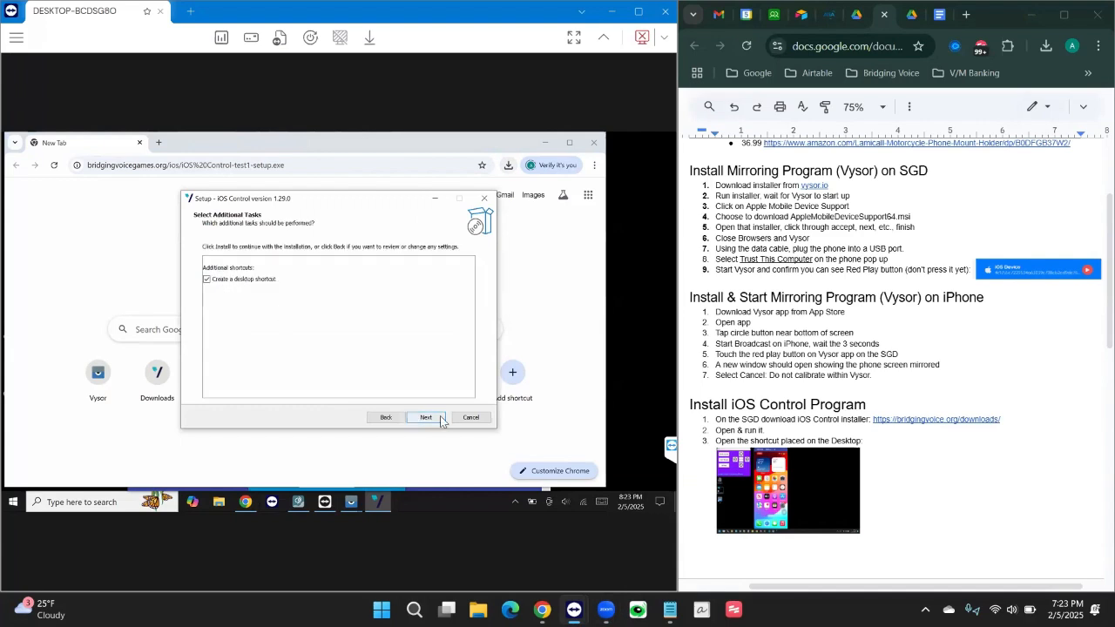
{"action": "left_click", "coordinate": [426, 417]}
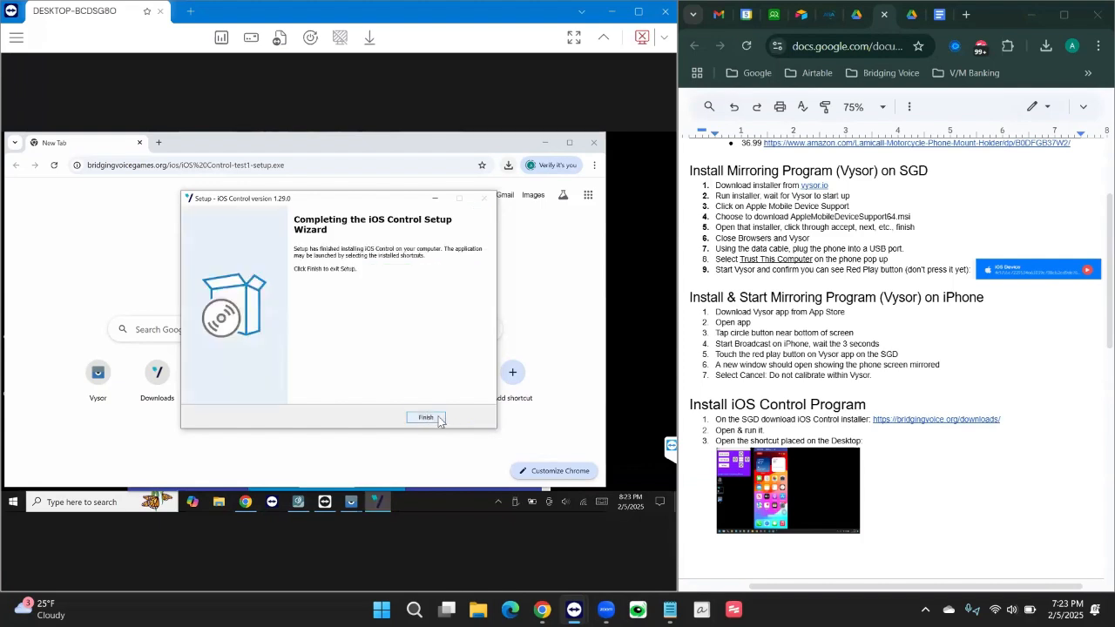
{"action": "left_click", "coordinate": [438, 420]}
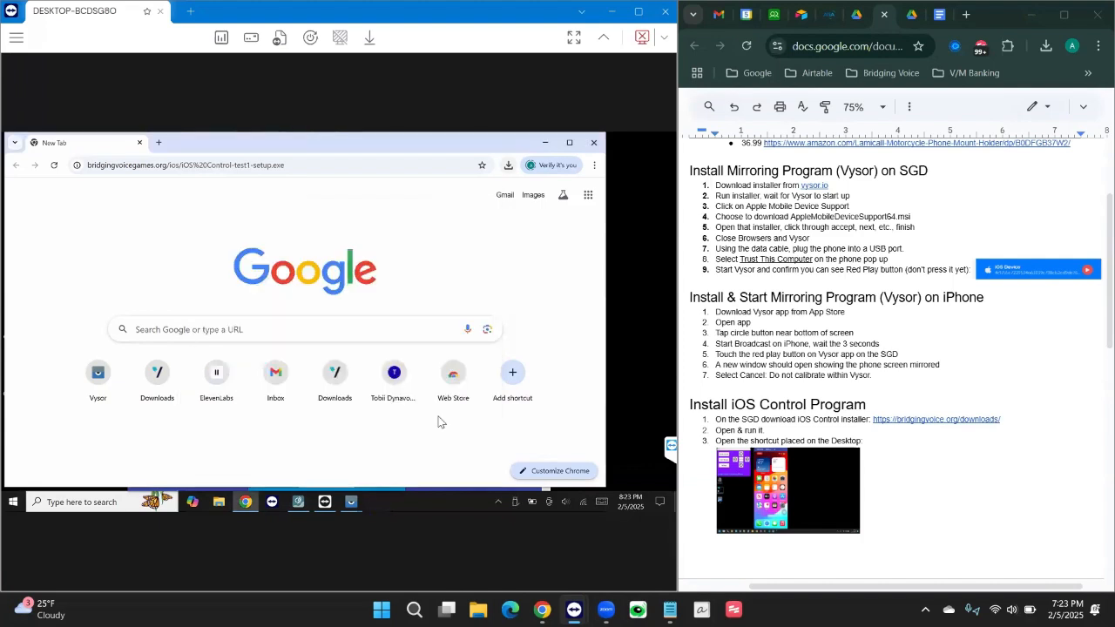
Close Chrome, move Vysor aside, launch iOS Control, and restore Vysor's iOS Device window.
{"action": "left_click", "coordinate": [597, 148]}
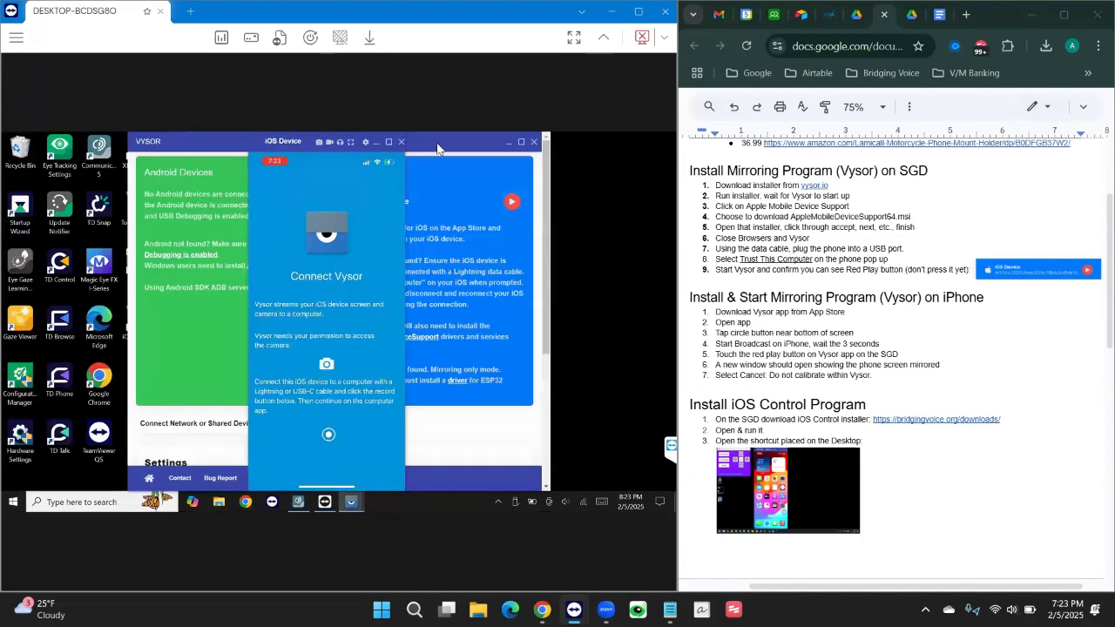
{"action": "left_click_drag", "start_coordinate": [438, 148], "coordinate": [484, 148]}
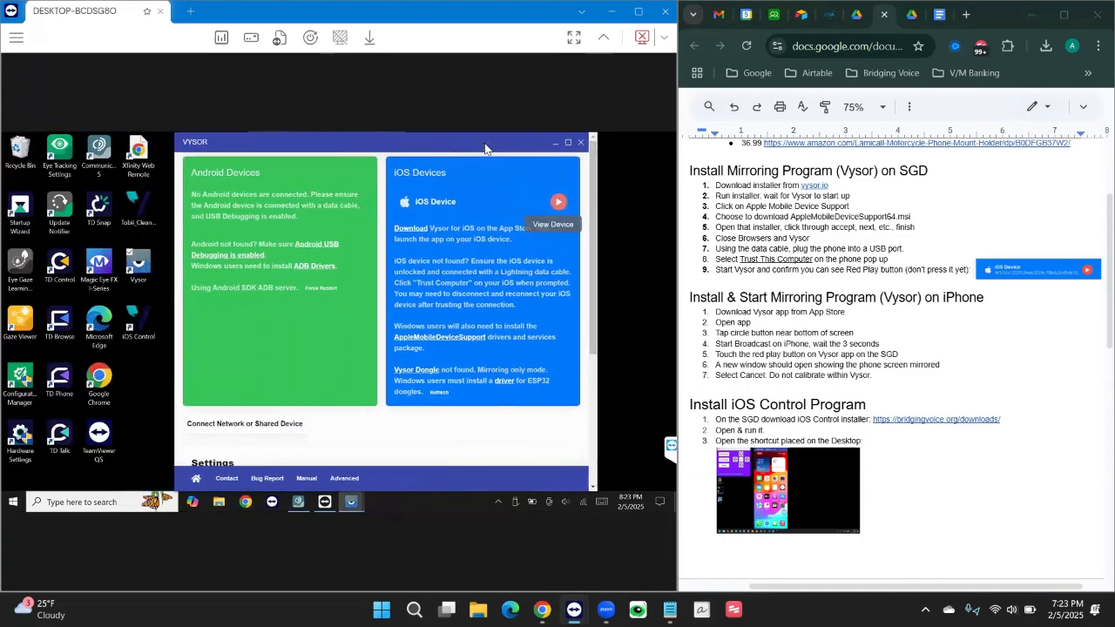
{"action": "left_click_drag", "start_coordinate": [279, 171], "coordinate": [401, 143]}
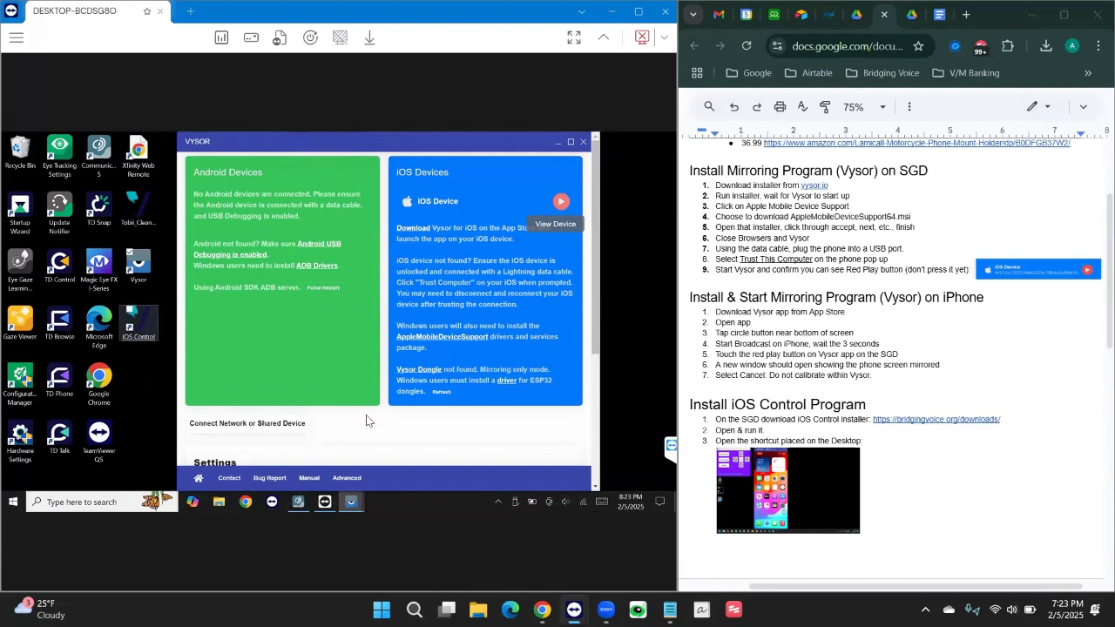
{"action": "left_click", "coordinate": [140, 340]}
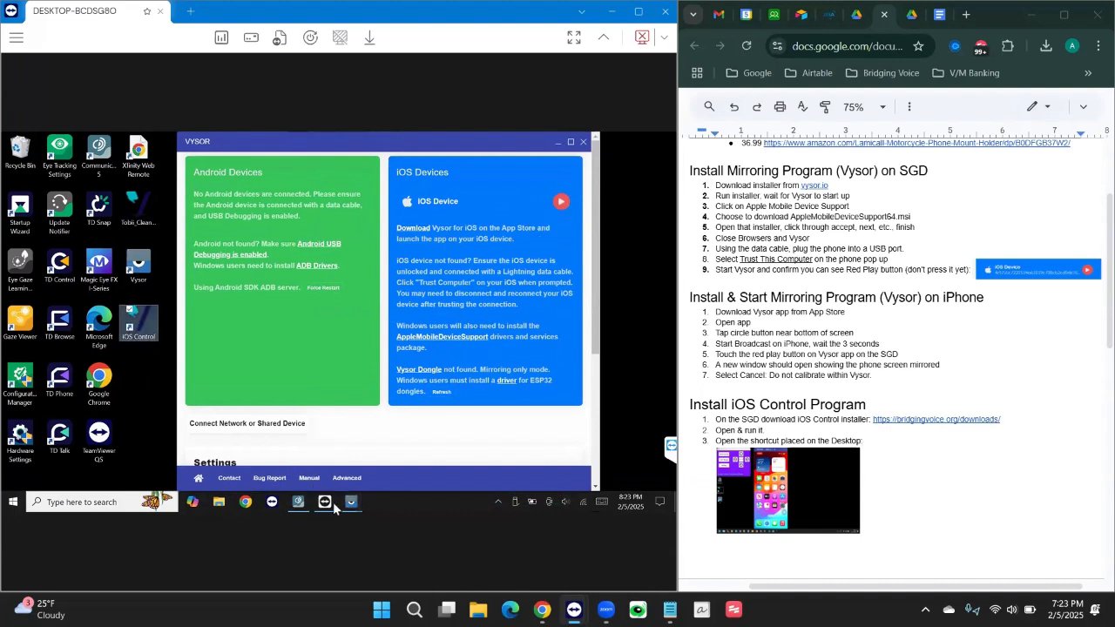
{"action": "mouse_move", "coordinate": [353, 510]}
{"action": "left_click", "coordinate": [387, 477]}
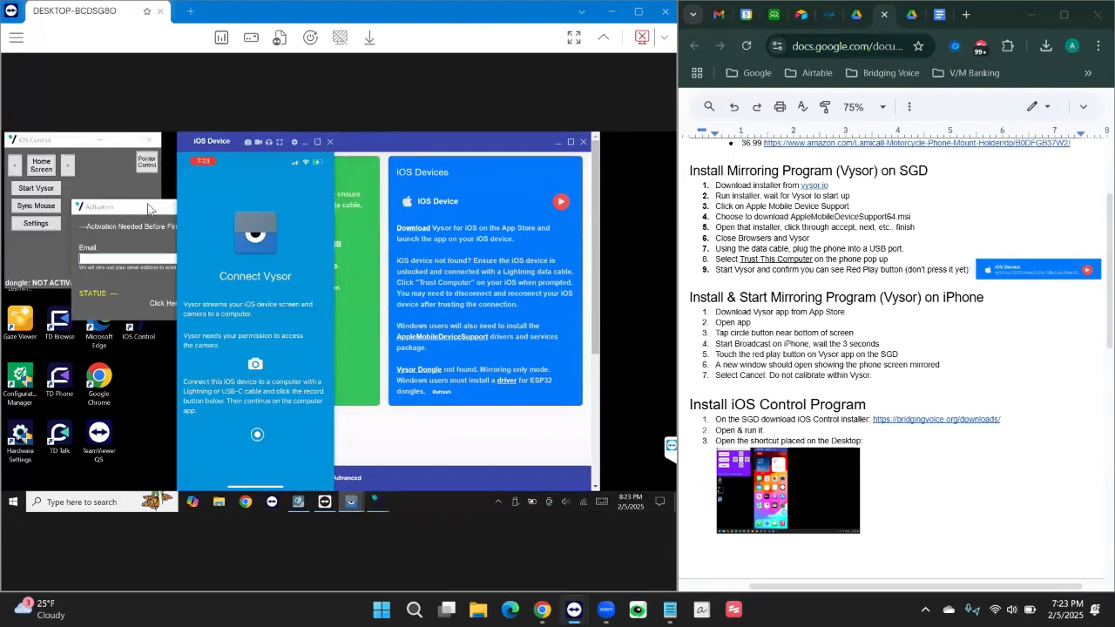
Enter the user's e-mail address in the iOS Control Activation dialog and activate it.
{"action": "left_click", "coordinate": [147, 257]}
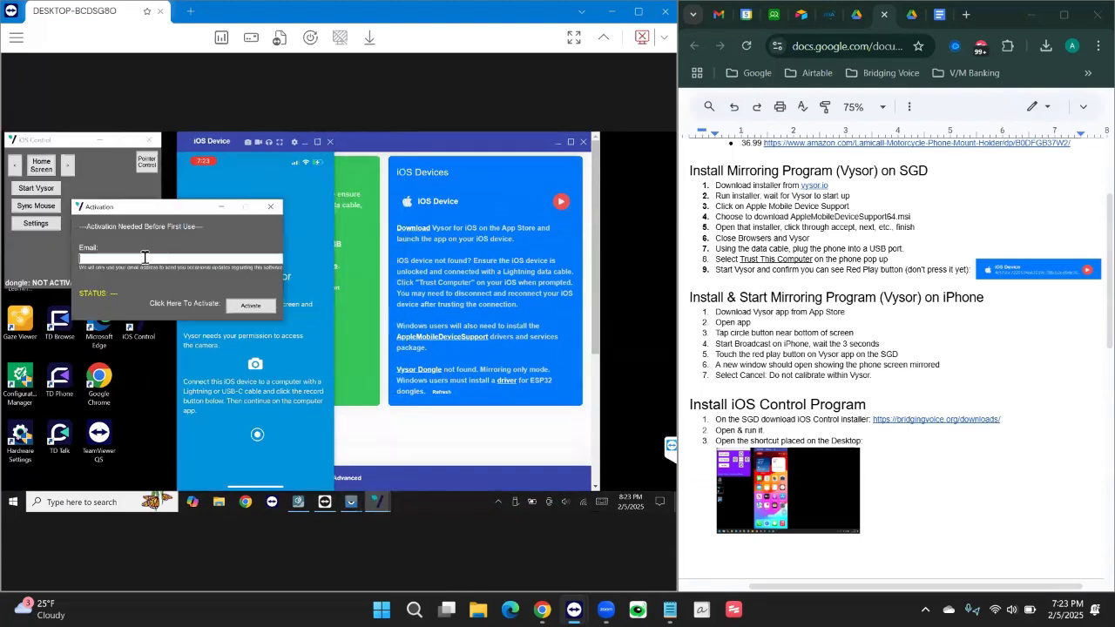
{"action": "left_click", "coordinate": [245, 307]}
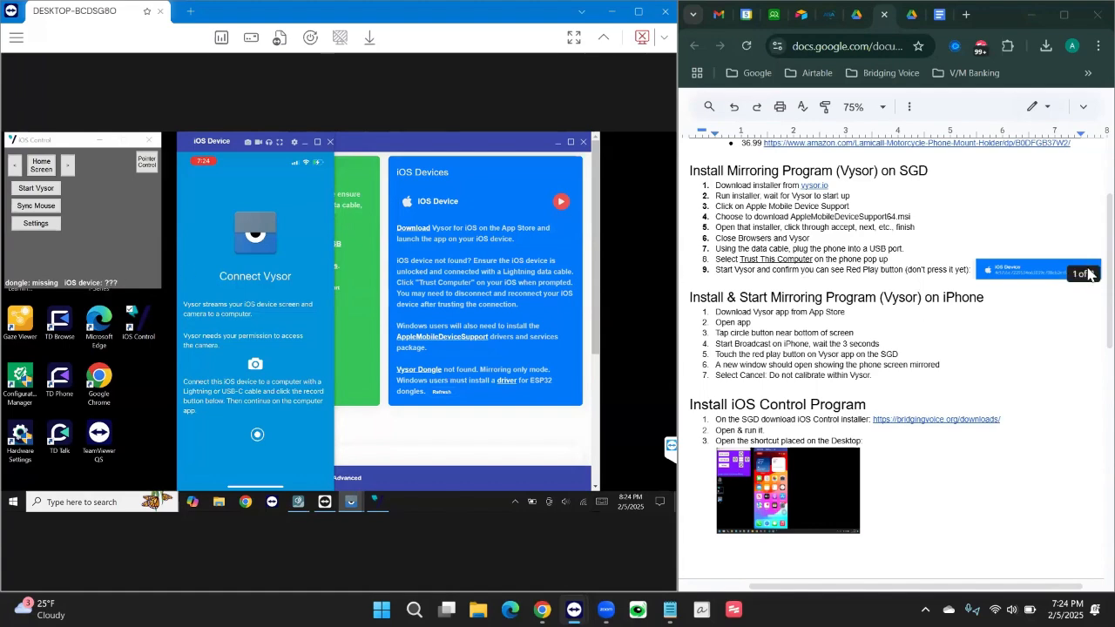
Scroll the Google Doc down to the Setup Adafruit Dongle and iPhone Assistive Touch Settings sections.
{"action": "scroll", "coordinate": [1087, 324], "scroll_direction": "down", "scroll_amount": 1}
{"action": "scroll", "coordinate": [1088, 324], "scroll_direction": "down", "scroll_amount": 5}
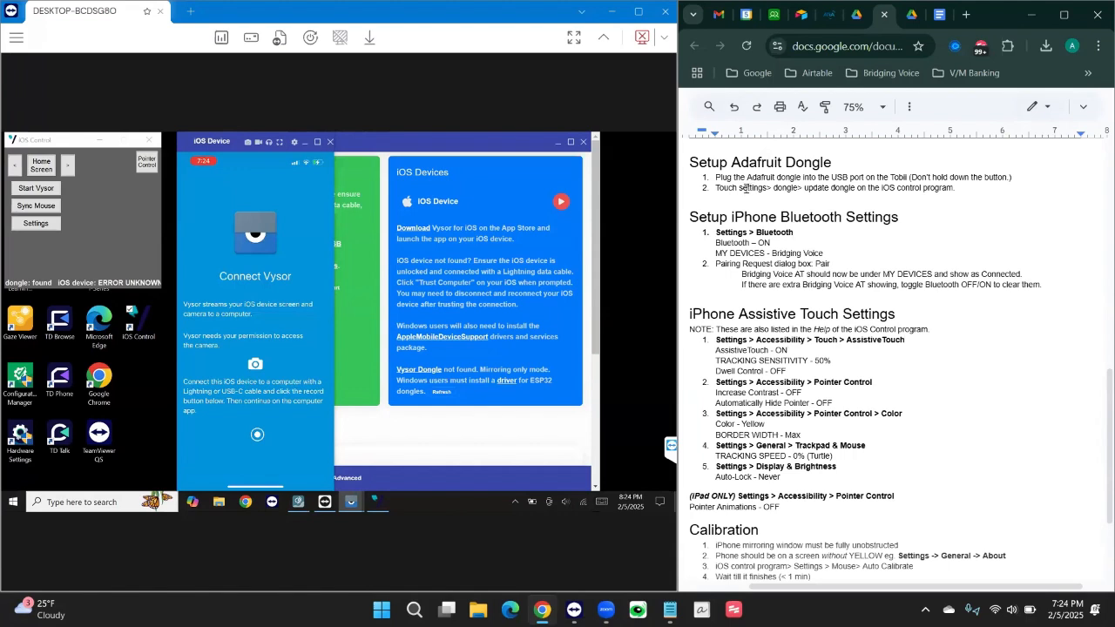
Update the iOS Control dongle firmware to BV2.0 from the Settings window's Dongle tab.
{"action": "left_click", "coordinate": [35, 224]}
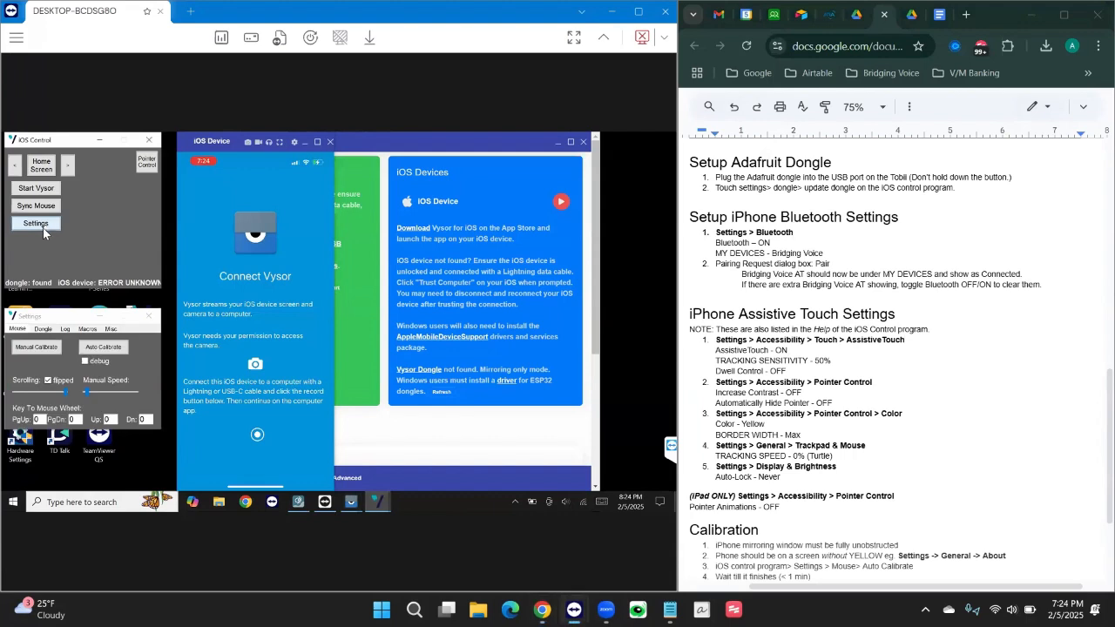
{"action": "left_click", "coordinate": [44, 331]}
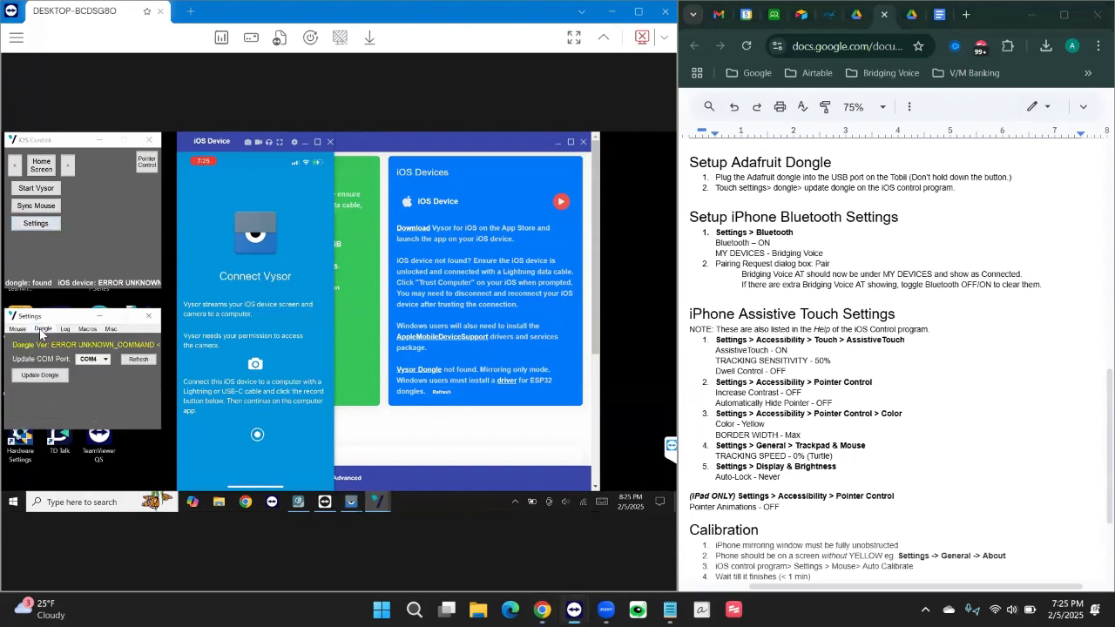
{"action": "left_click", "coordinate": [51, 379]}
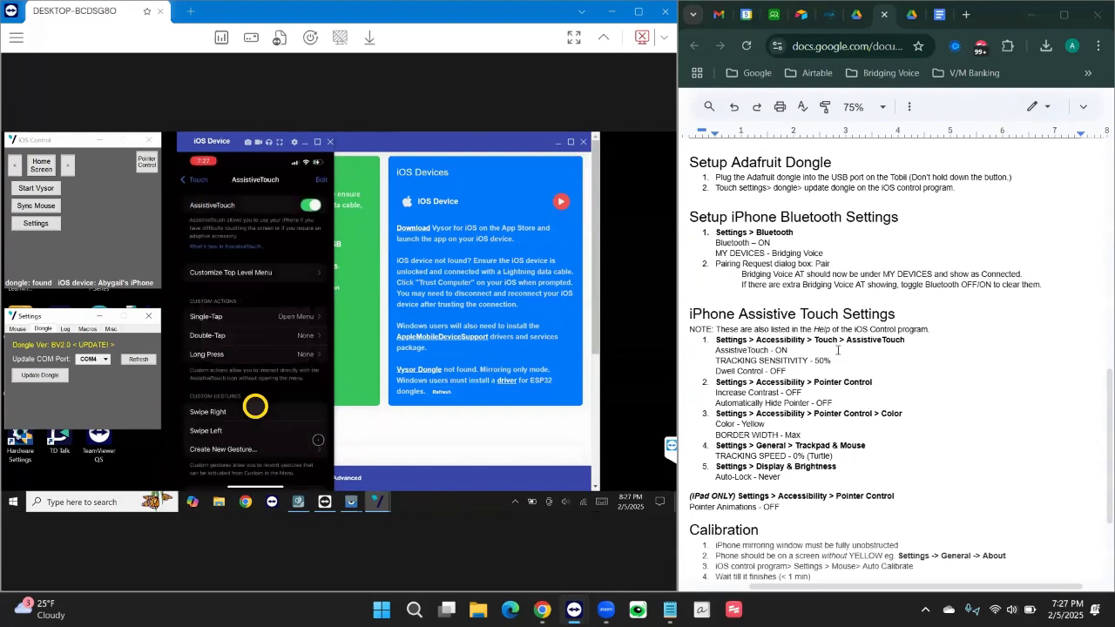
Scroll the remote view so the mirrored iPhone shows Settings > General > About.
{"action": "scroll", "coordinate": [256, 406], "scroll_direction": "down", "scroll_amount": 5}
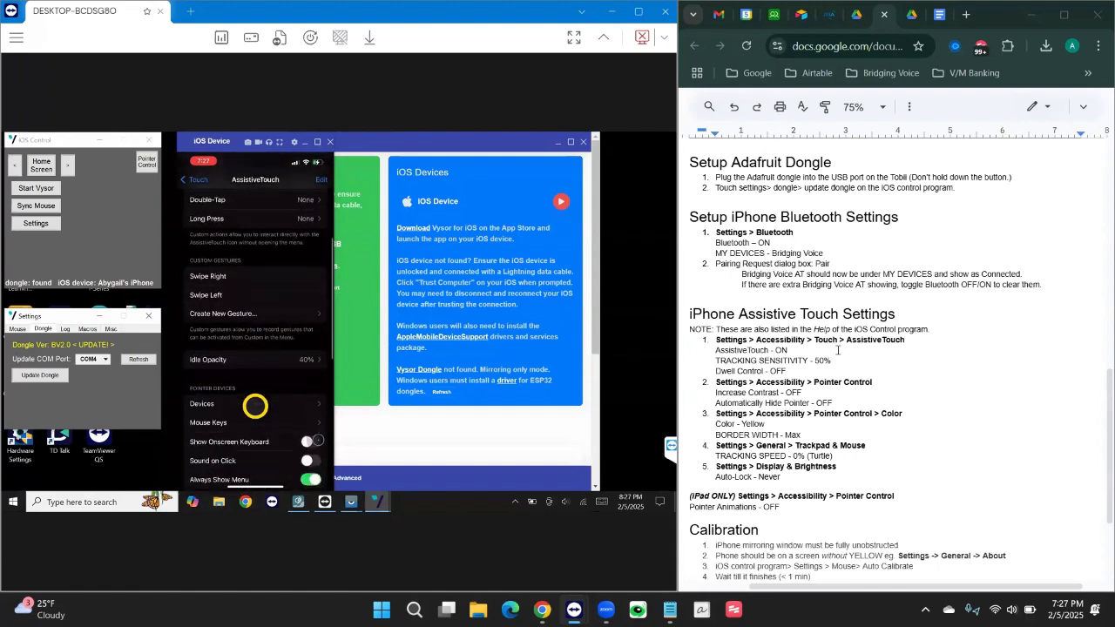
{"action": "scroll", "coordinate": [256, 406], "scroll_direction": "down", "scroll_amount": 5}
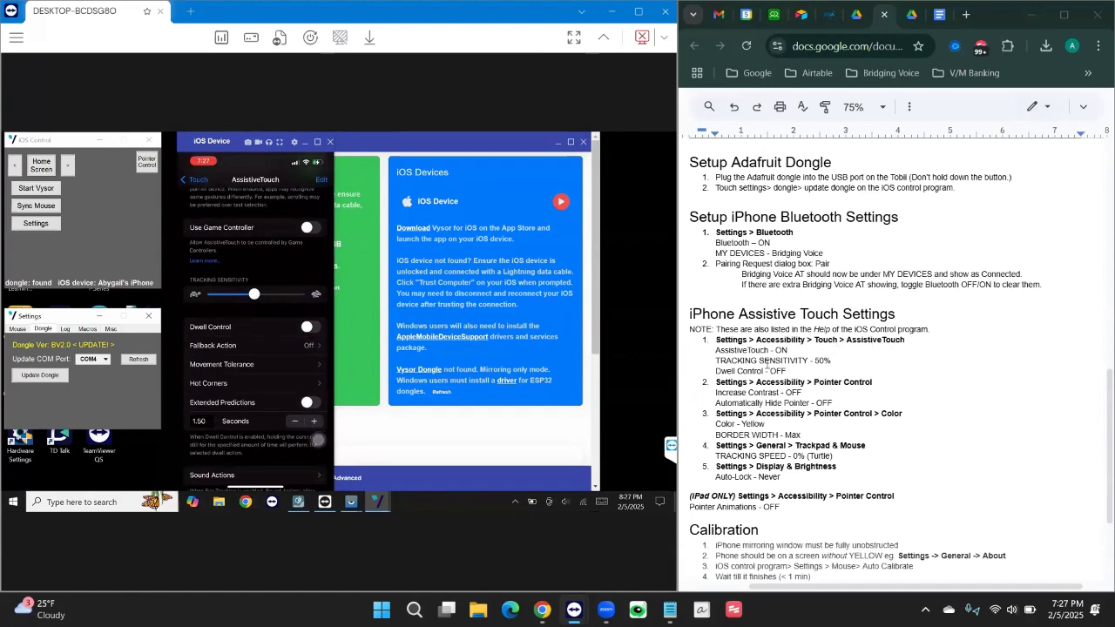
{"action": "scroll", "coordinate": [767, 365], "scroll_direction": "down", "scroll_amount": 3}
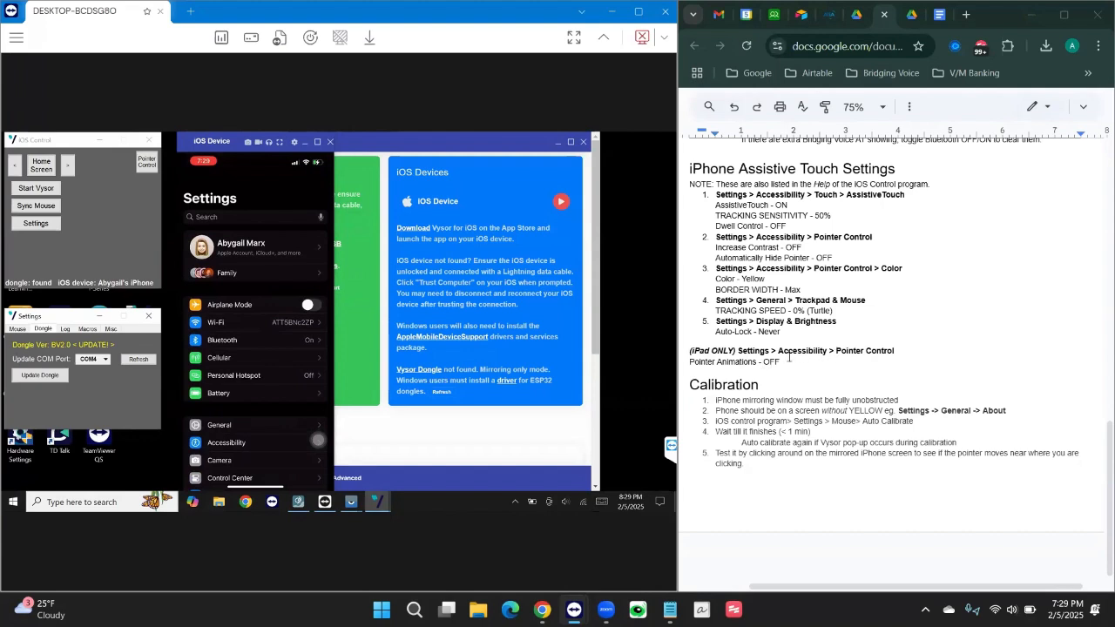
{"action": "scroll", "coordinate": [791, 360], "scroll_direction": "down", "scroll_amount": 1}
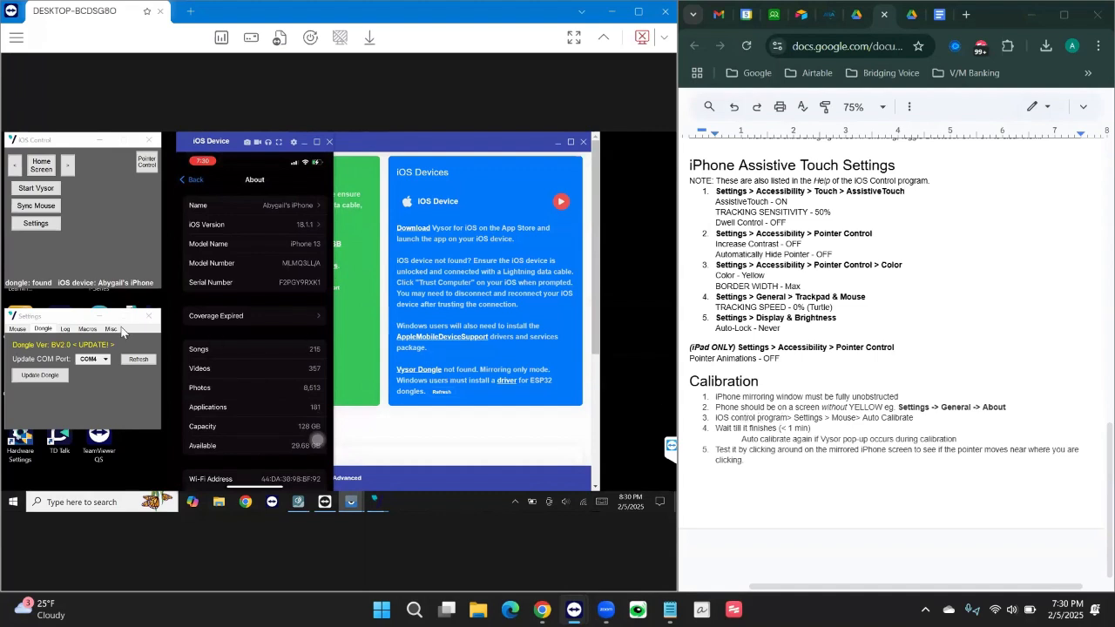
Bring the iOS Control Settings window to the front, showing dongle version BV2.0.
{"action": "left_click", "coordinate": [38, 226]}
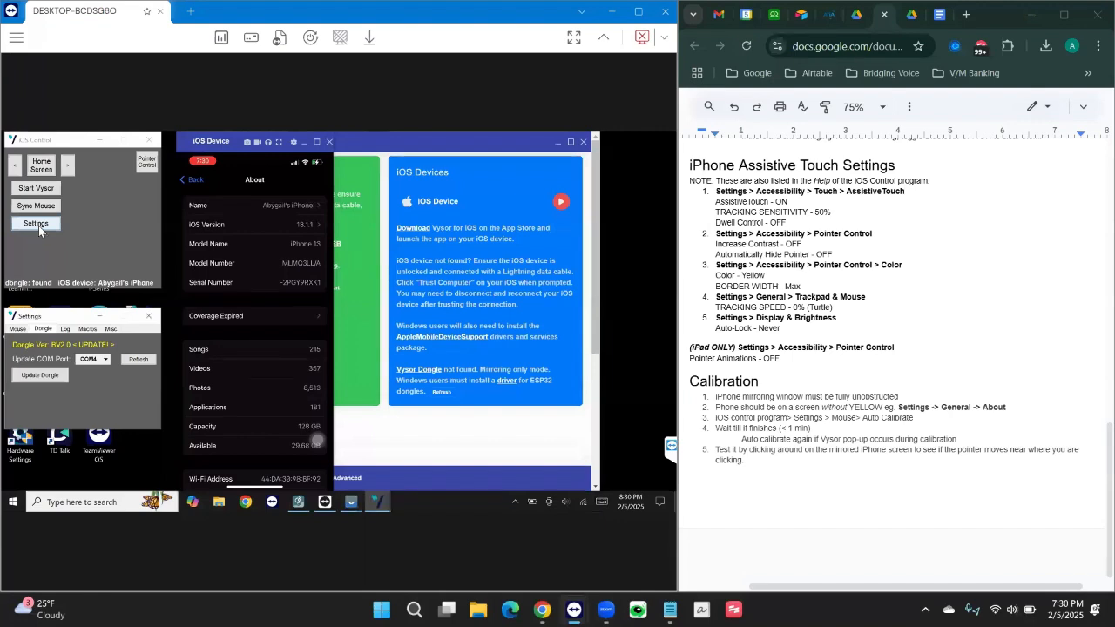
Run Auto Calibrate on the Mouse tab to calibrate the pointer to the mirrored iPhone.
{"action": "left_click", "coordinate": [18, 329]}
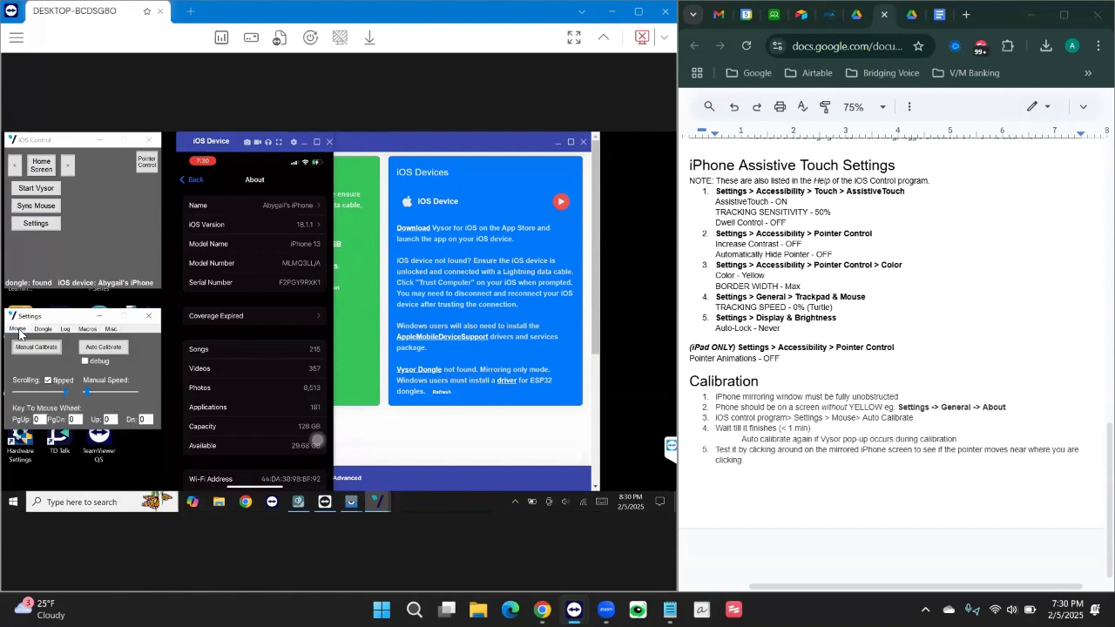
{"action": "left_click", "coordinate": [121, 350]}
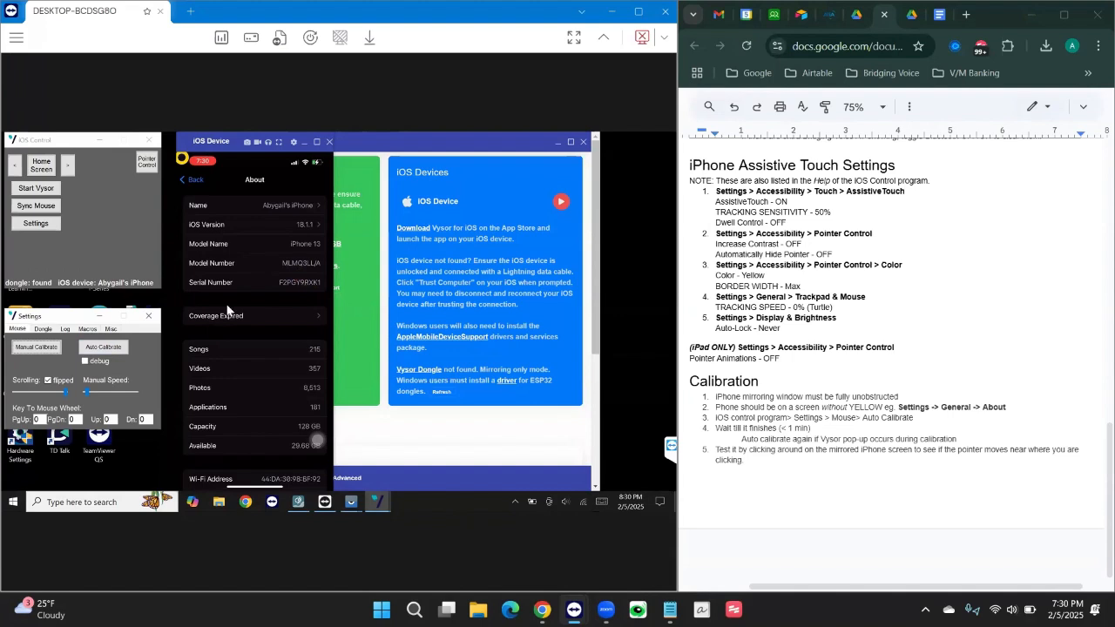
Test pointer accuracy by tapping the Model Number, Photos and Name rows, returning to About each time.
{"action": "left_click", "coordinate": [193, 266]}
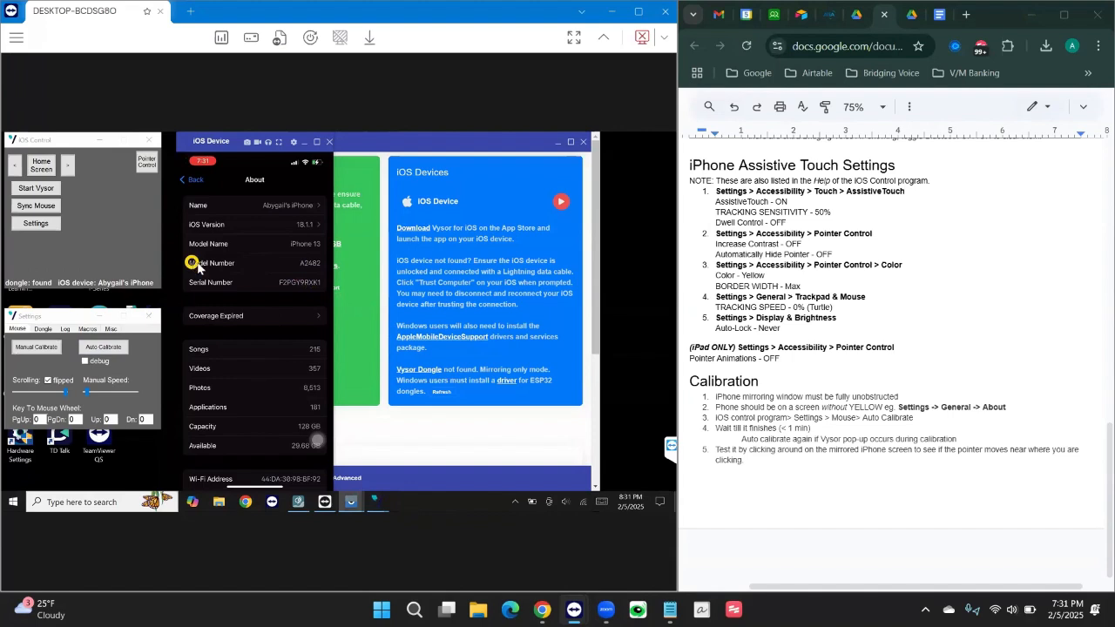
{"action": "left_click", "coordinate": [305, 389]}
{"action": "left_click", "coordinate": [266, 204]}
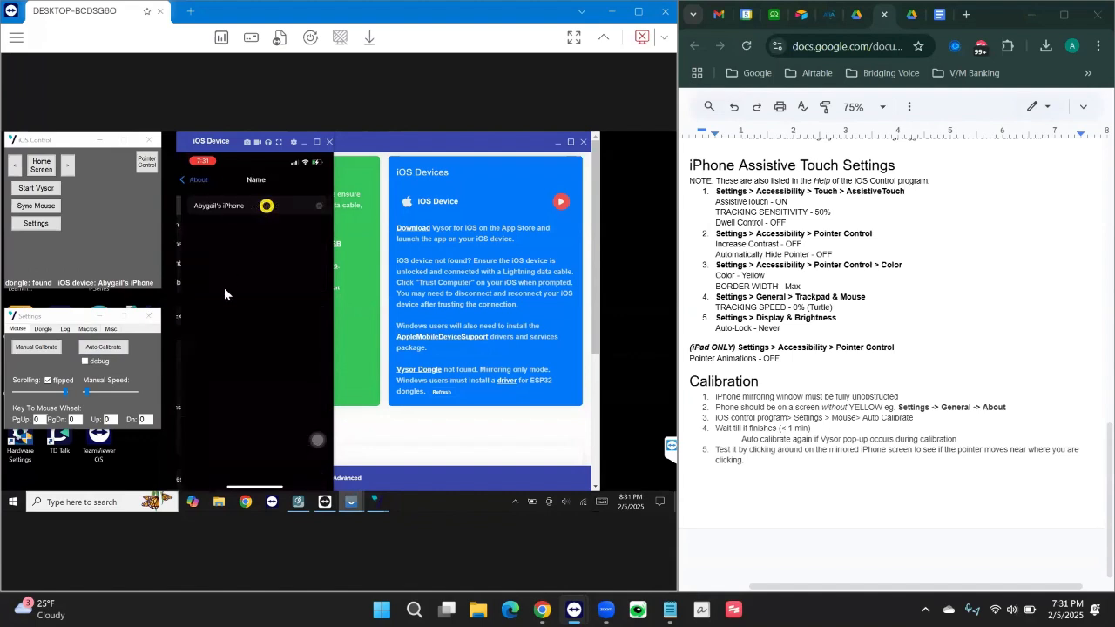
{"action": "left_click", "coordinate": [179, 177]}
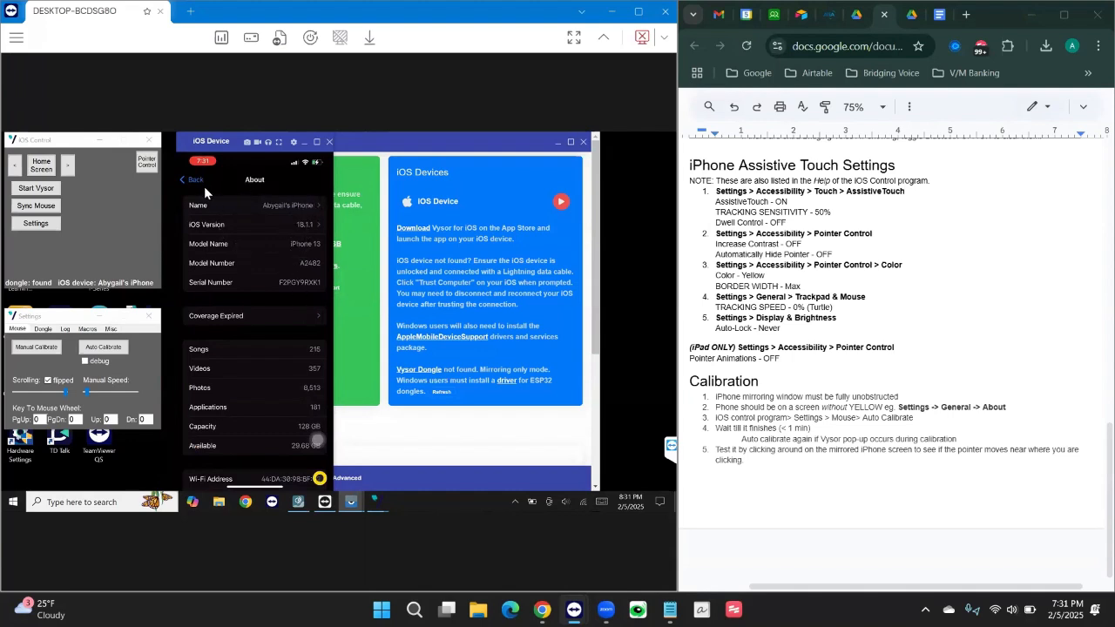
{"action": "left_click", "coordinate": [318, 209]}
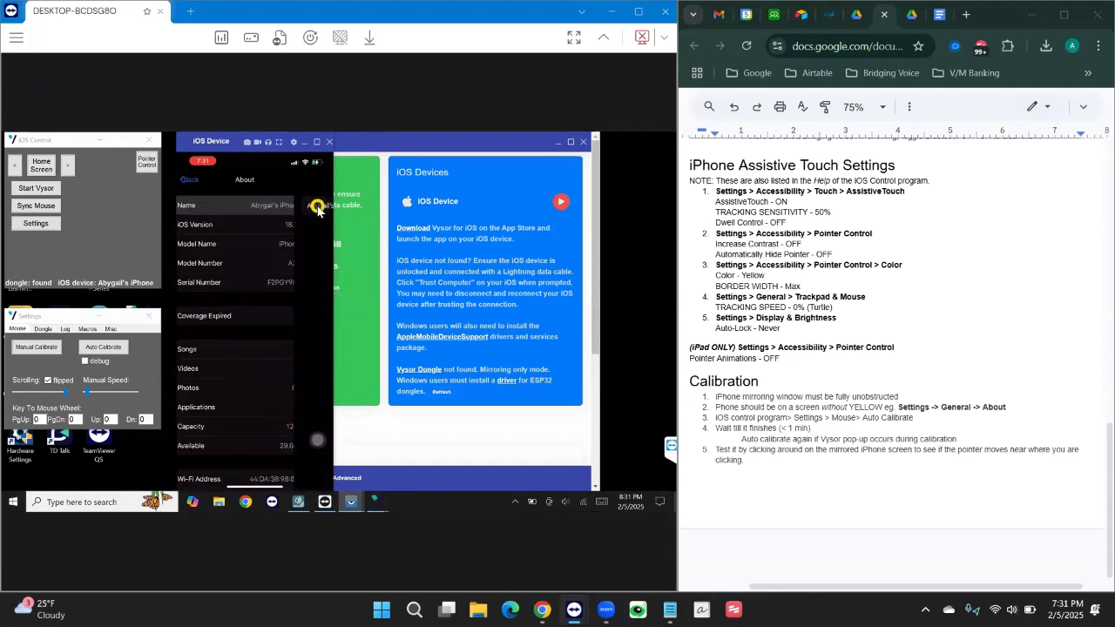
{"action": "left_click", "coordinate": [190, 179]}
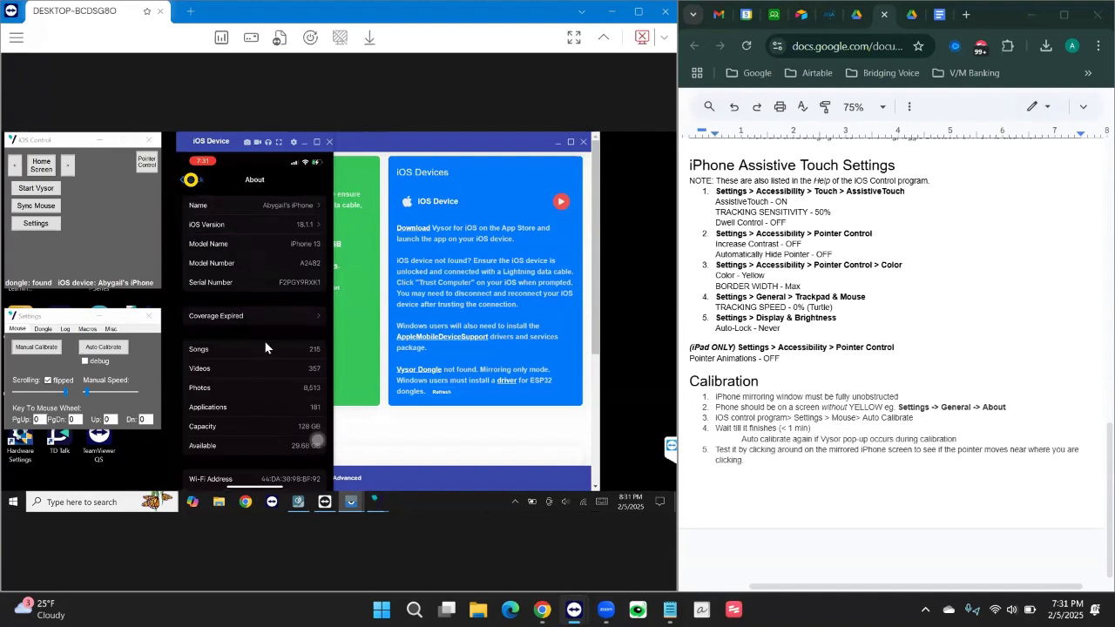
Send the mirrored iPhone home via AssistiveTouch and iOS Control's Home Screen, then flip pages with > and <.
{"action": "left_click", "coordinate": [319, 446]}
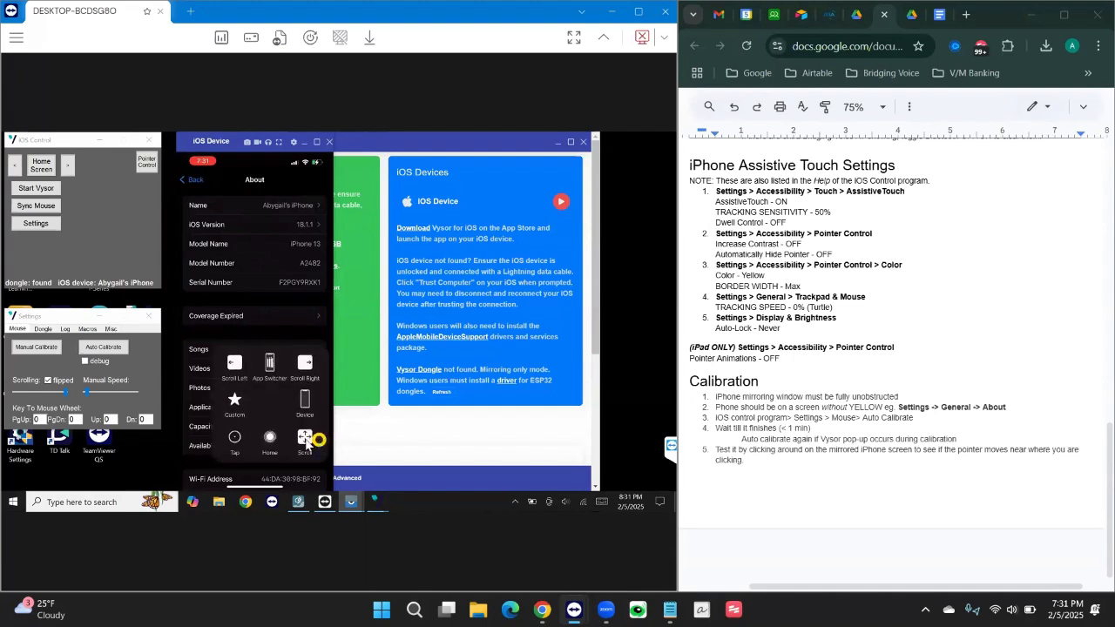
{"action": "left_click", "coordinate": [270, 440]}
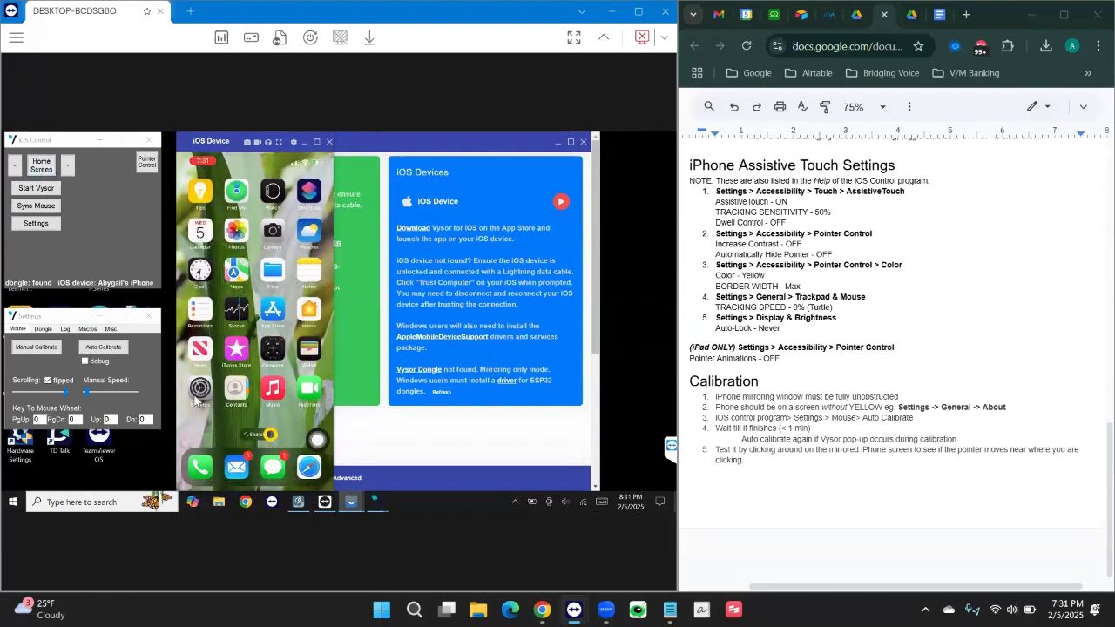
{"action": "left_click", "coordinate": [196, 391]}
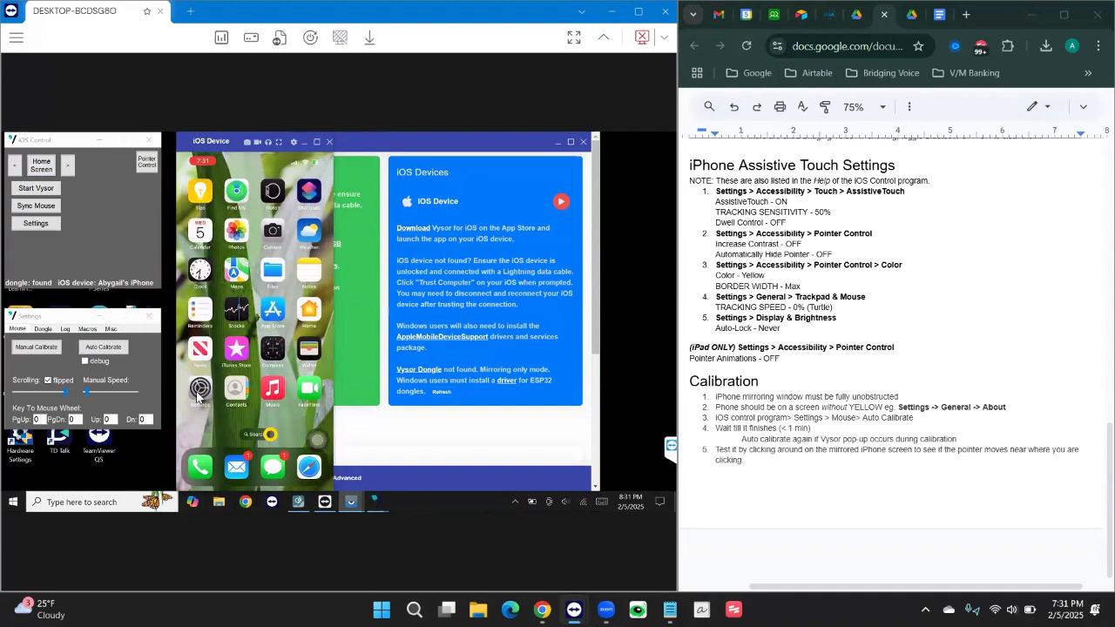
{"action": "left_click", "coordinate": [46, 169]}
{"action": "left_click", "coordinate": [70, 171]}
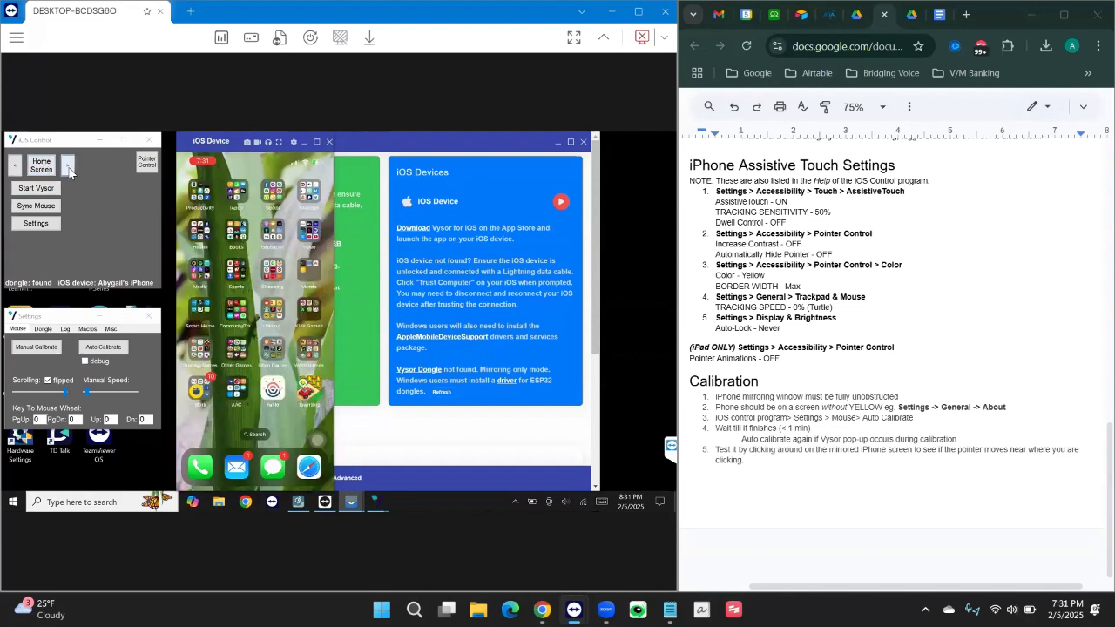
{"action": "left_click", "coordinate": [17, 170]}
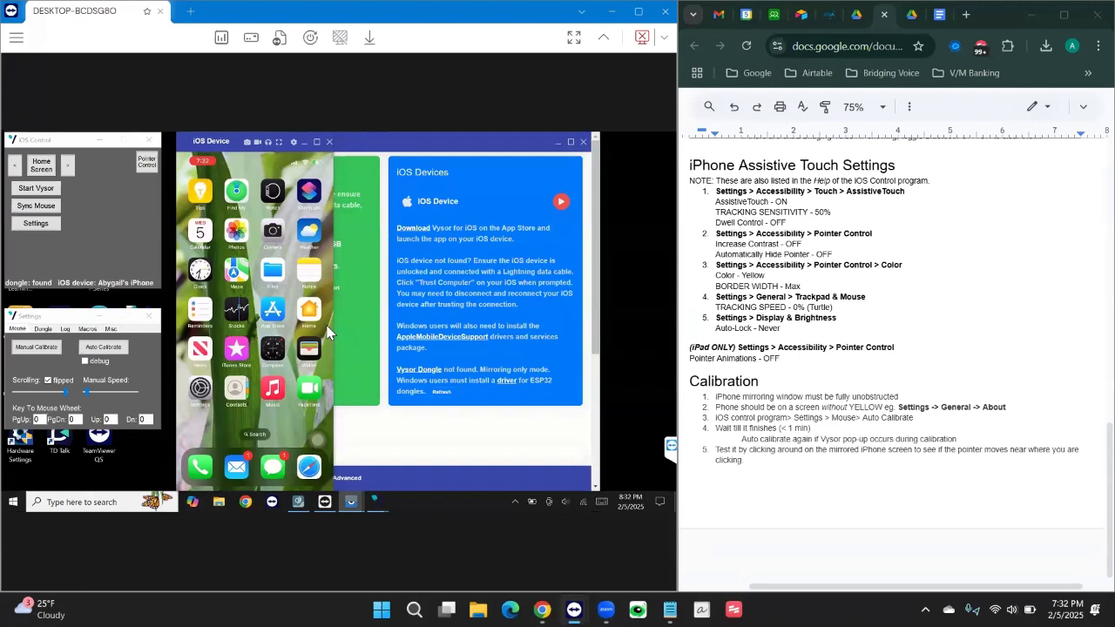
Bring up Communicator, back out of its Exit screen, and minimize it to reveal the remote desktop.
{"action": "left_click", "coordinate": [301, 503]}
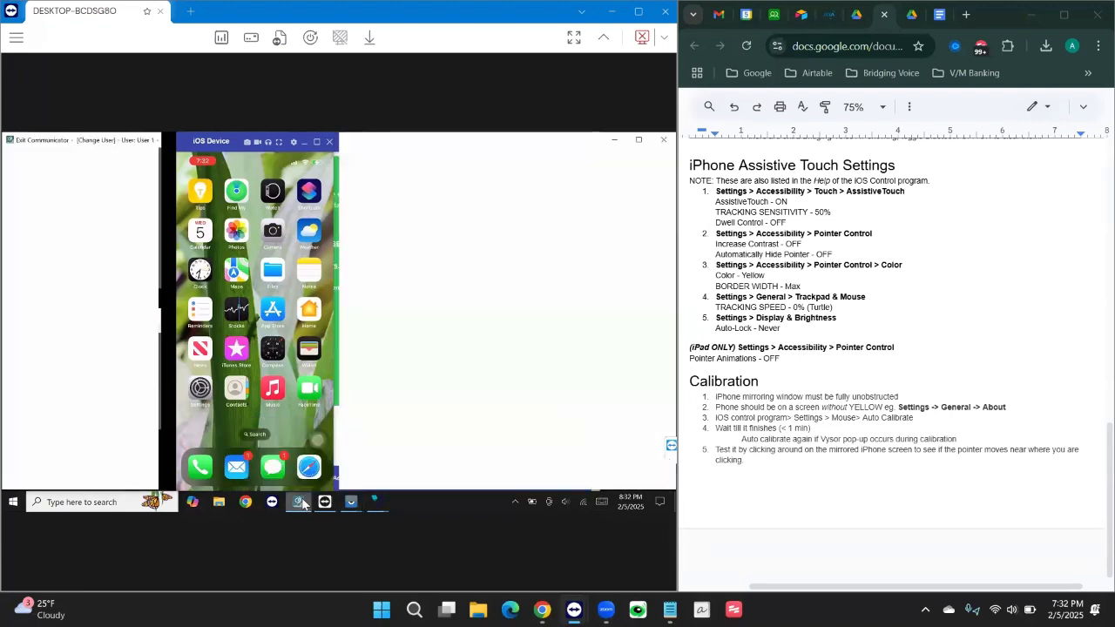
{"action": "left_click", "coordinate": [51, 191]}
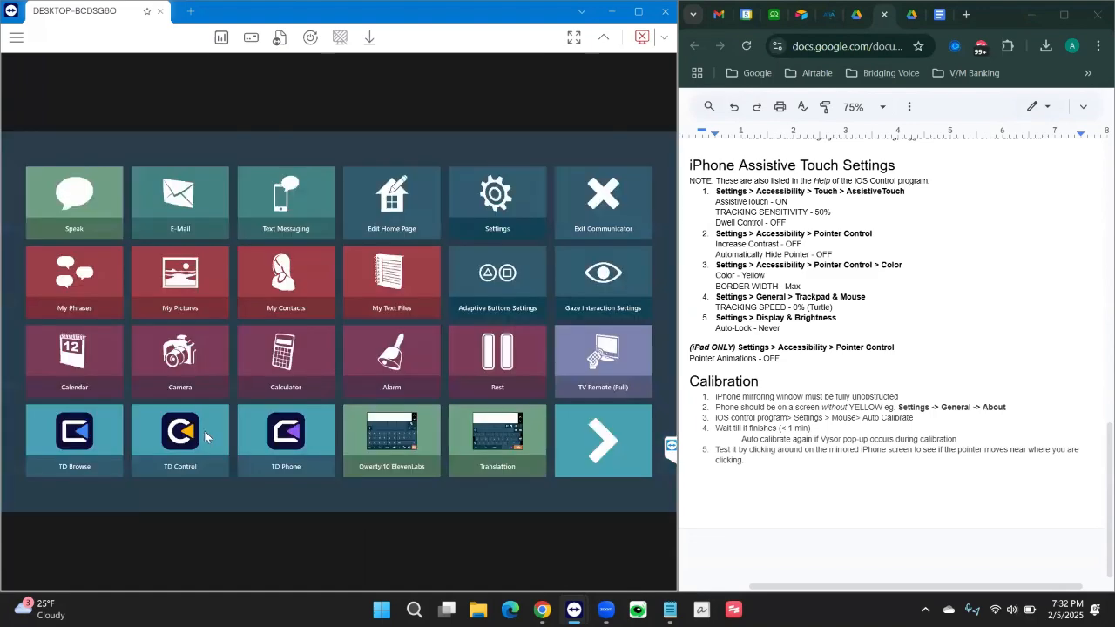
{"action": "left_click", "coordinate": [204, 430]}
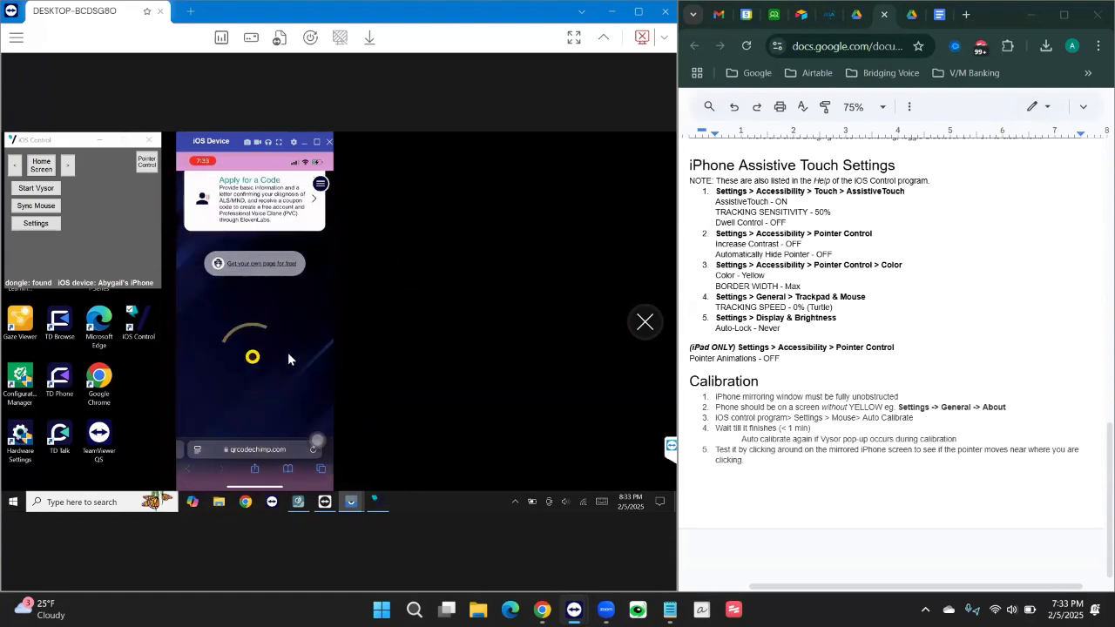
Gaze-scroll the iPhone web page down, then reopen iOS Control's Settings window with a left click.
{"action": "scroll", "coordinate": [288, 358], "scroll_direction": "down", "scroll_amount": 3}
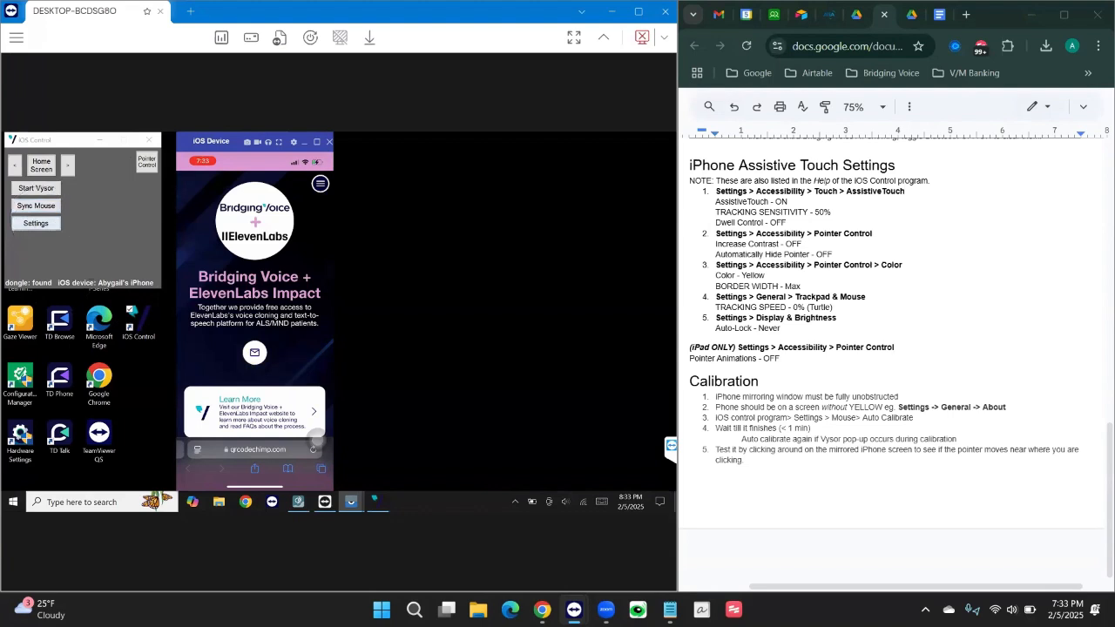
{"action": "mouse_move", "coordinate": [42, 219]}
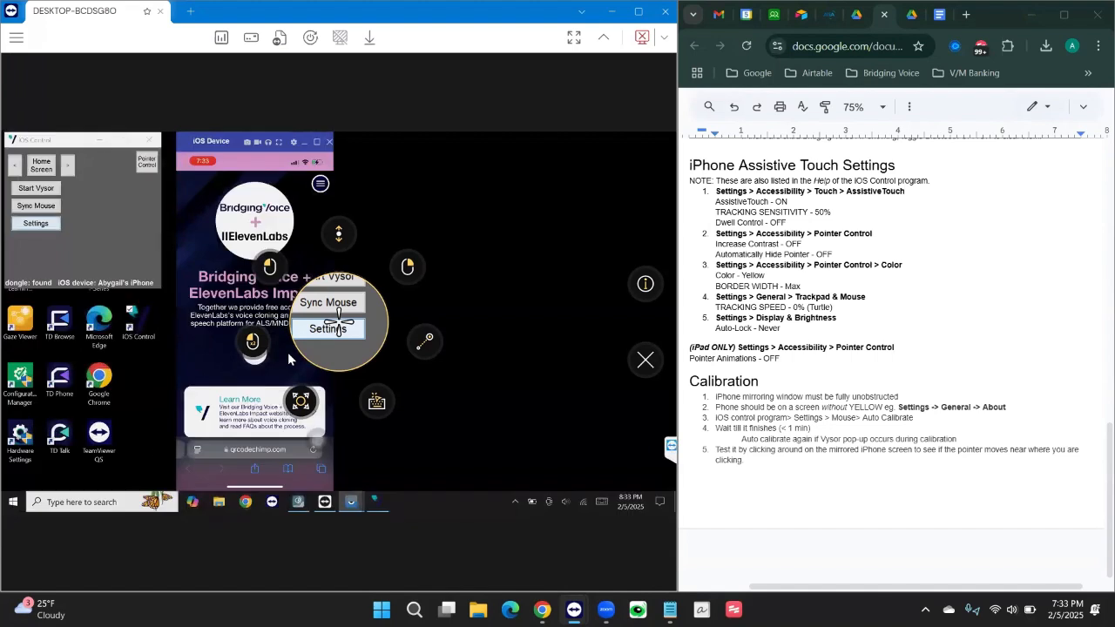
{"action": "left_click", "coordinate": [43, 219]}
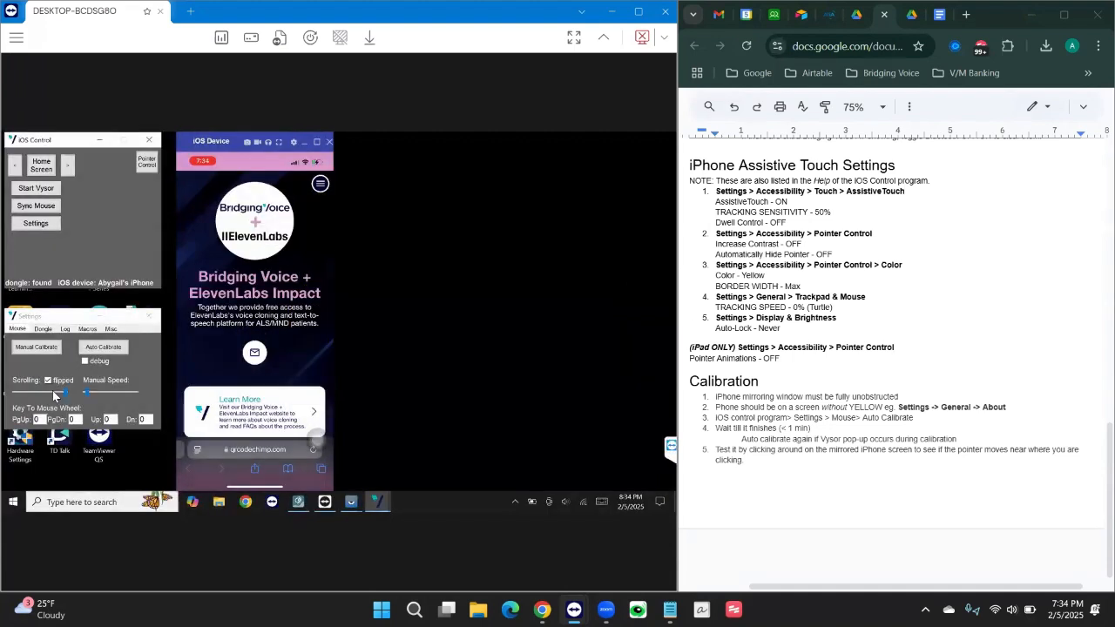
Drag the Mouse tab's Scrolling slider slightly left to lower the scrolling speed.
{"action": "left_click_drag", "start_coordinate": [61, 395], "coordinate": [53, 395]}
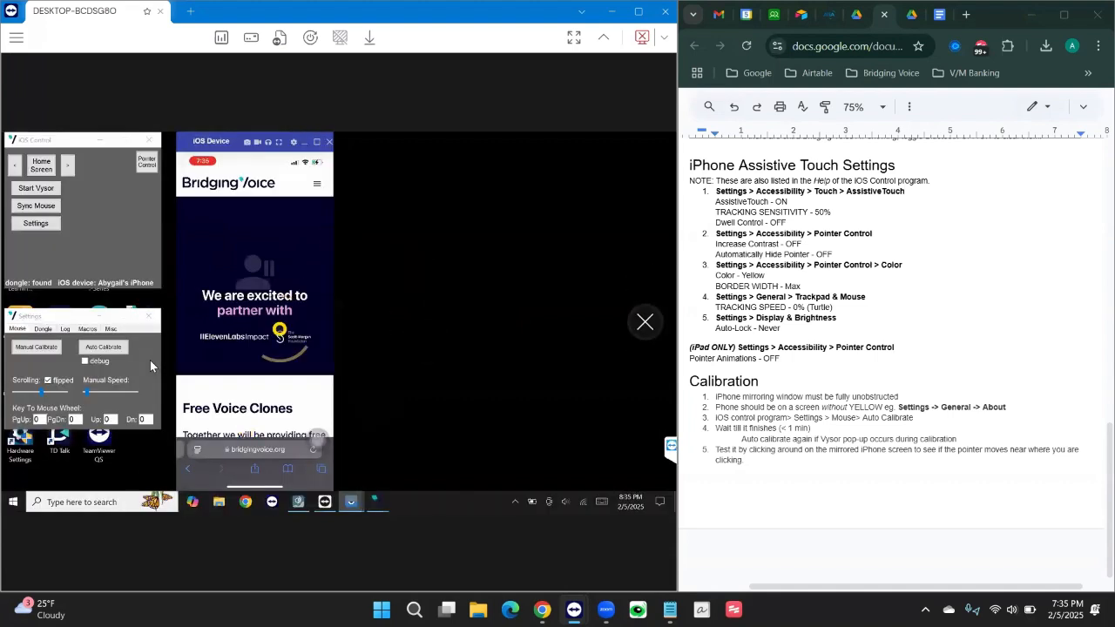
Scroll the mirrored bridgingvoice.org page down to the ALS and MND Professional Voice Clones section.
{"action": "scroll", "coordinate": [292, 328], "scroll_direction": "down", "scroll_amount": 1}
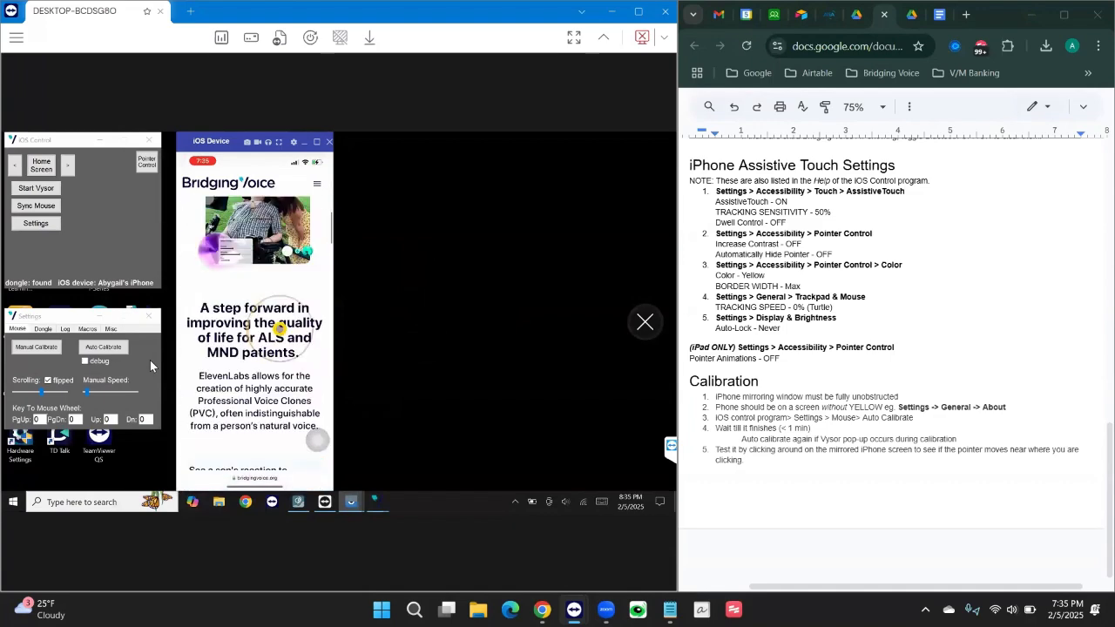